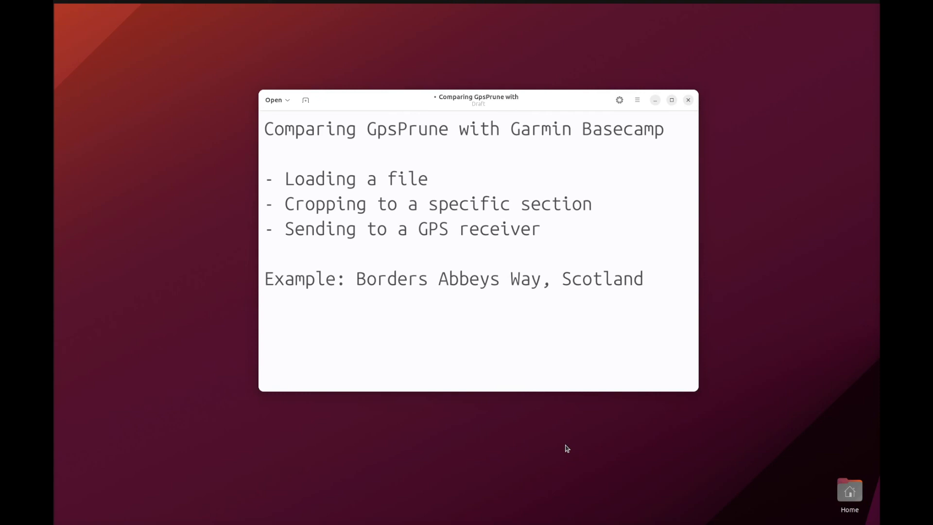
Open the Borders Abbeys Way page on walkingenglishman.com in the browser and download its GPX route file.
key("ctrl+alt+Left")
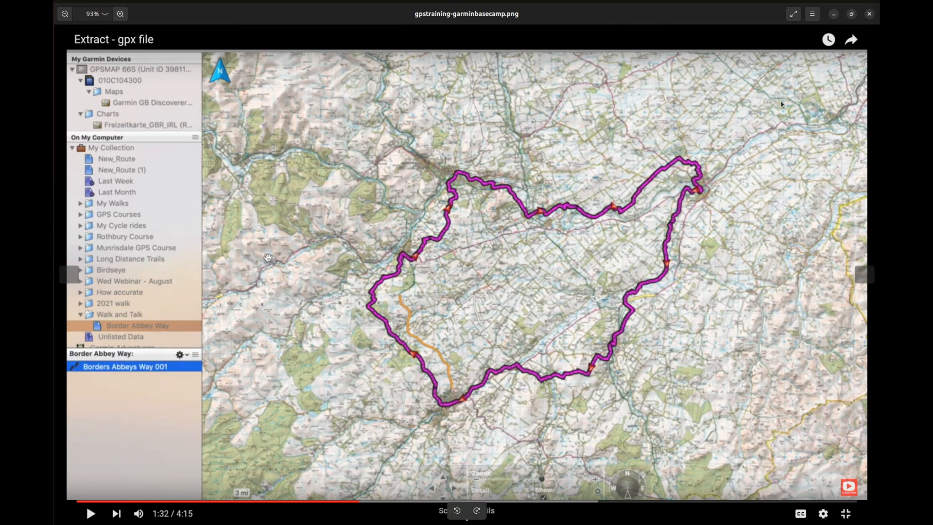
left_click(834, 15)
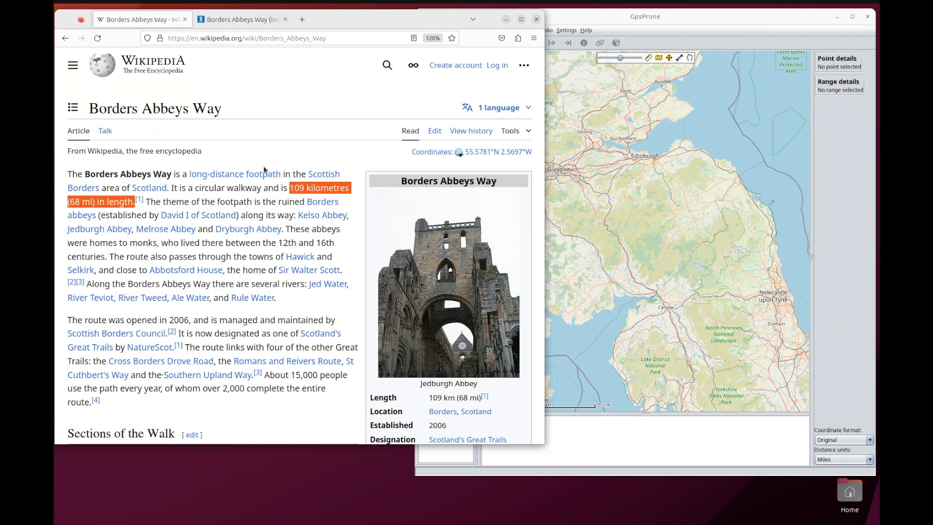
left_click(255, 20)
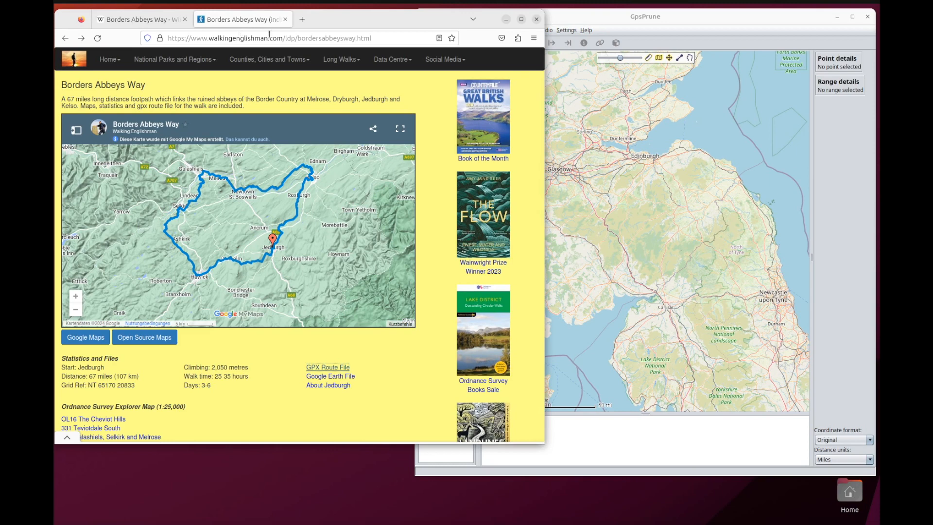
left_click(325, 369)
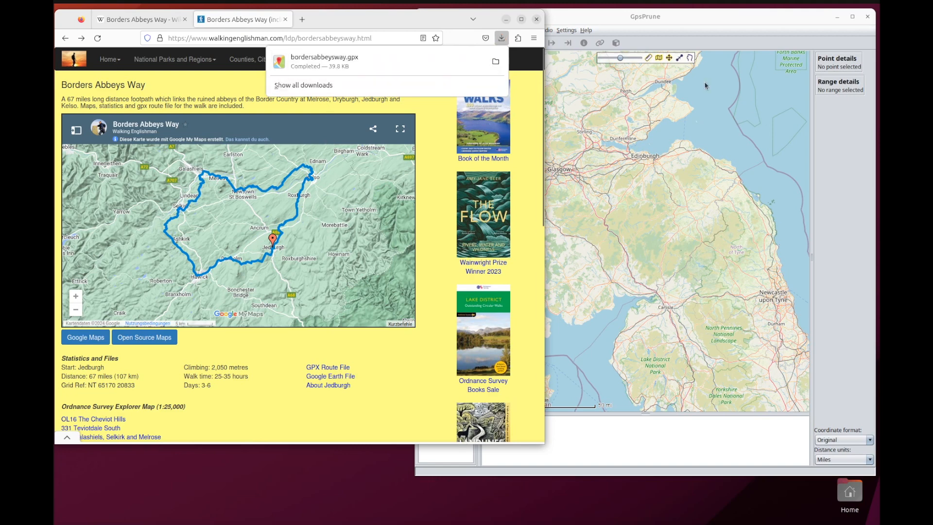
Switch to GpsPrune and load bordersabbeysway.gpx from the Downloads folder.
left_click(670, 21)
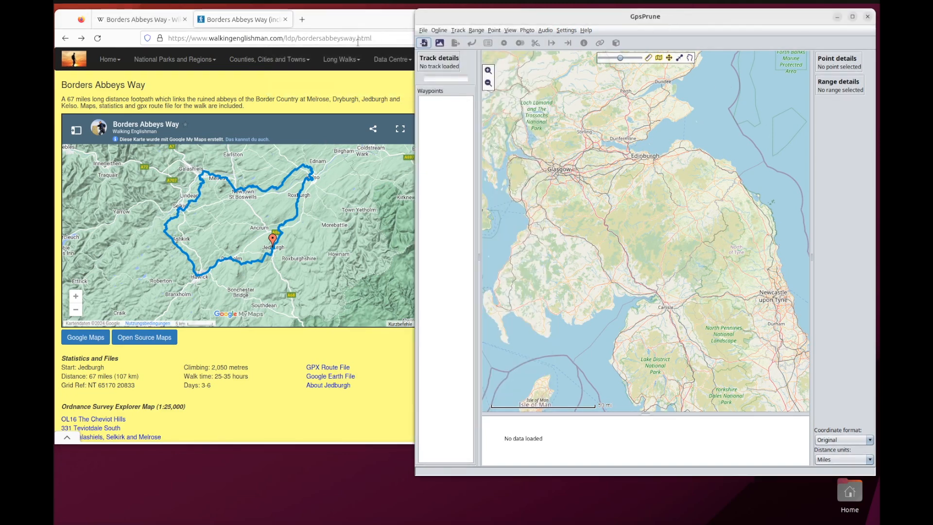
left_click(425, 43)
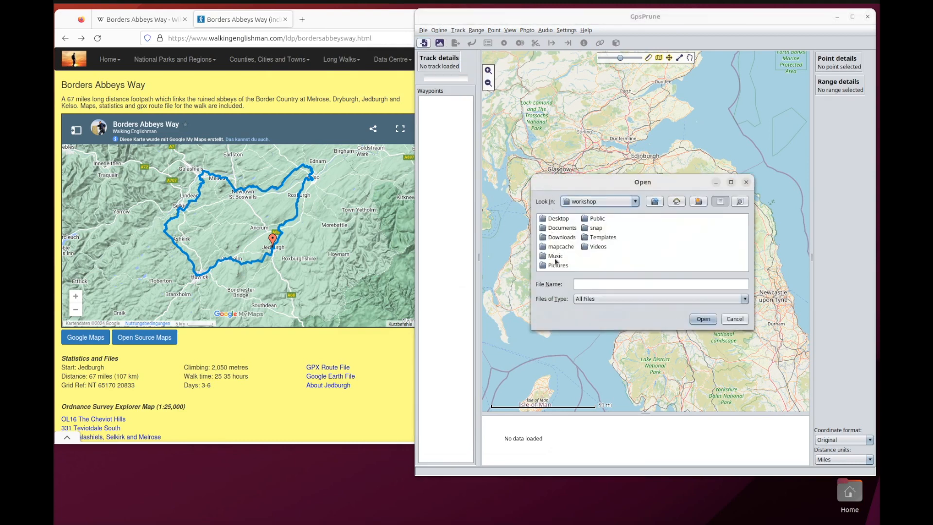
double_click(557, 239)
double_click(562, 218)
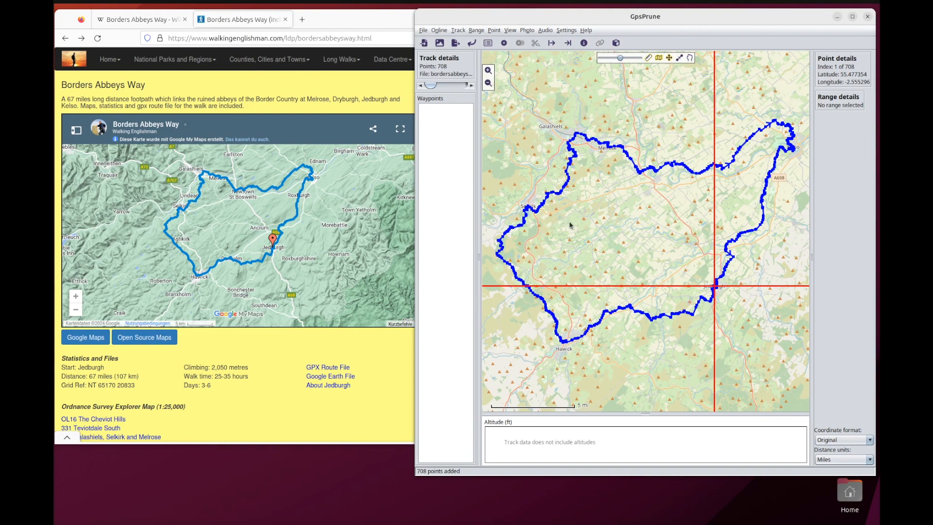
Deselect the current point and get altitudes from SRTM for the whole loaded track.
left_click(636, 239)
scroll(636, 237, "down", 1)
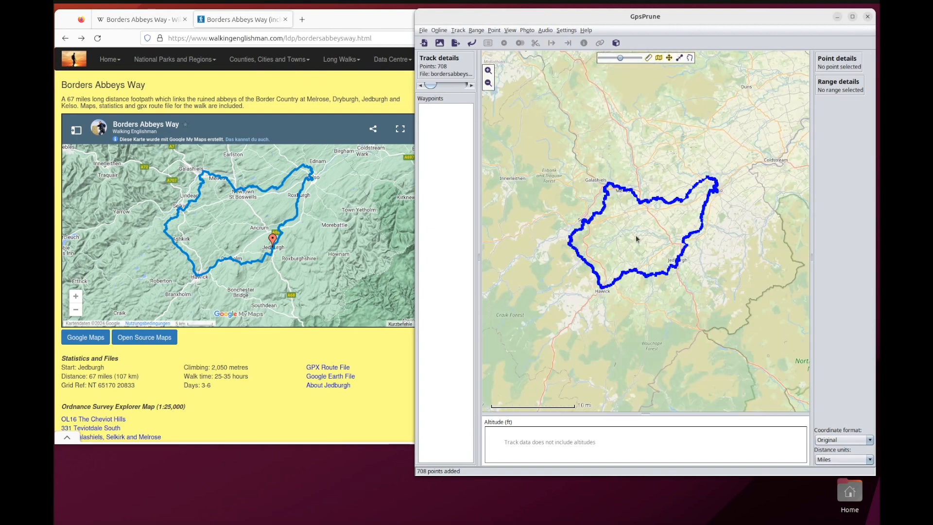
scroll(657, 404, "down", 1)
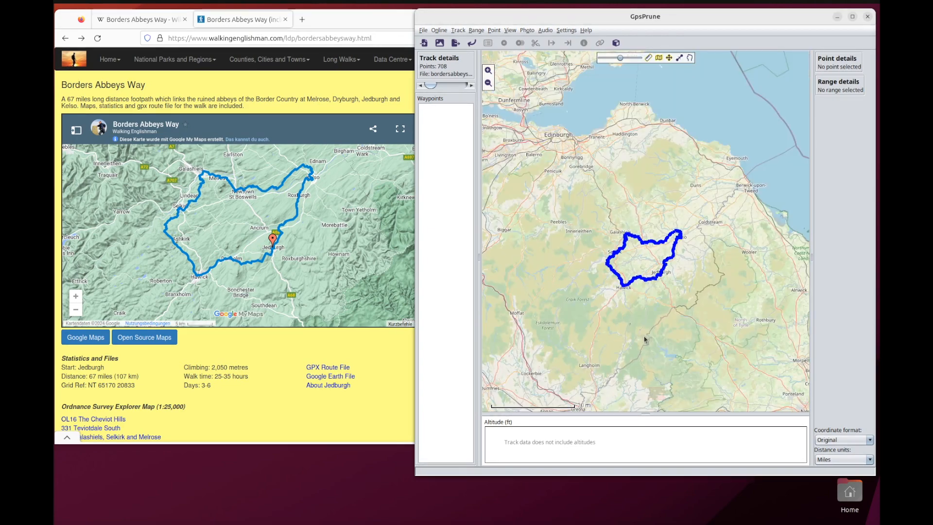
left_click_drag(627, 328, 617, 312)
scroll(625, 249, "up", 2)
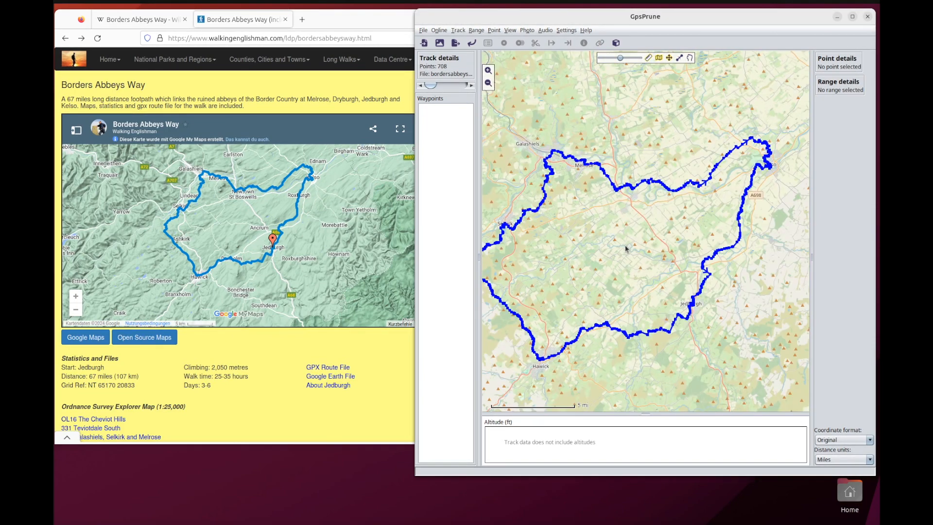
left_click(445, 31)
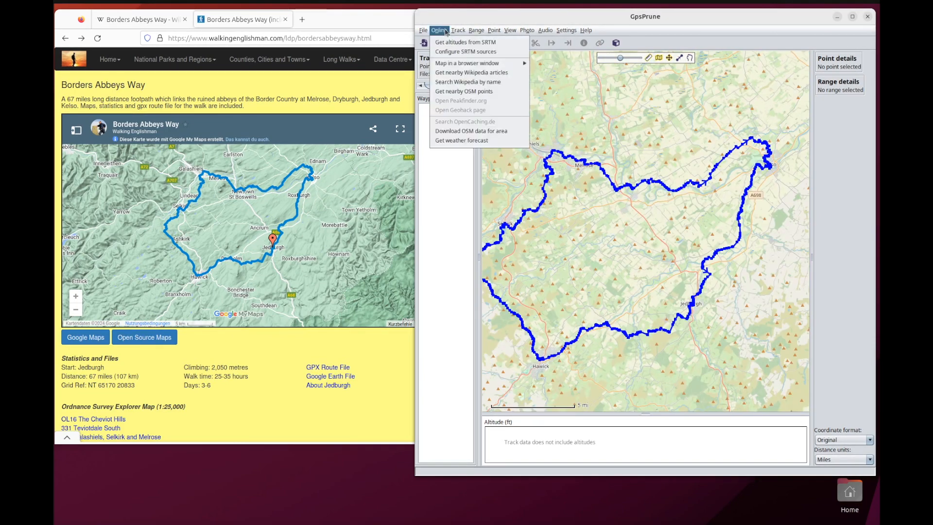
left_click(447, 43)
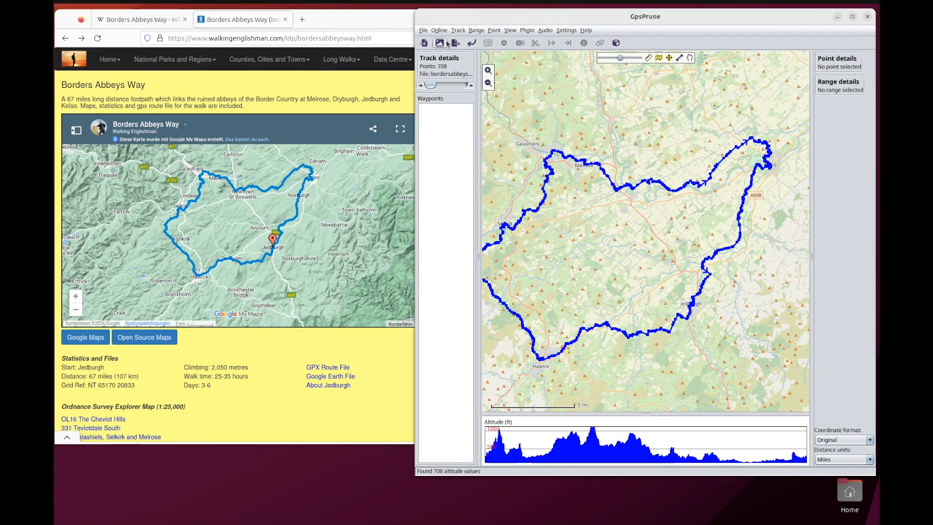
Maximize the window and enlarge the altitude chart to roughly twice its height.
left_click(853, 16)
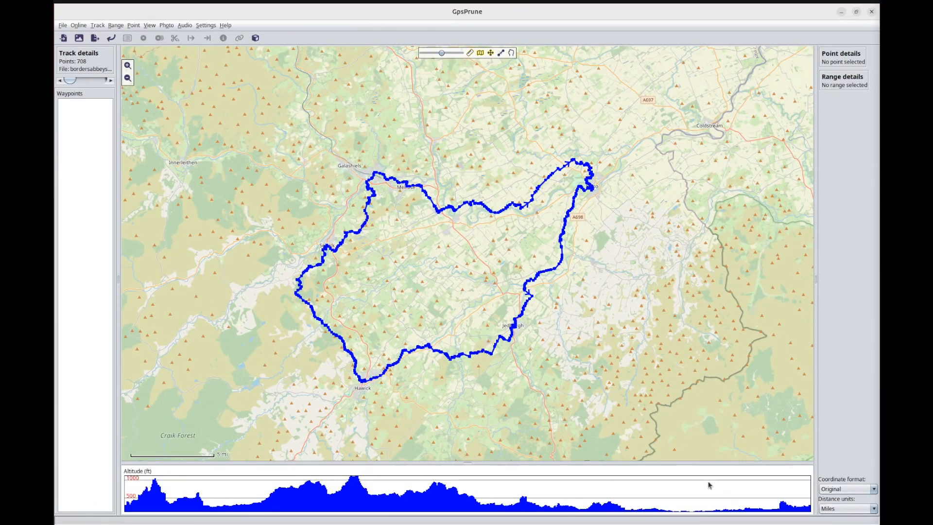
left_click_drag(586, 462, 583, 425)
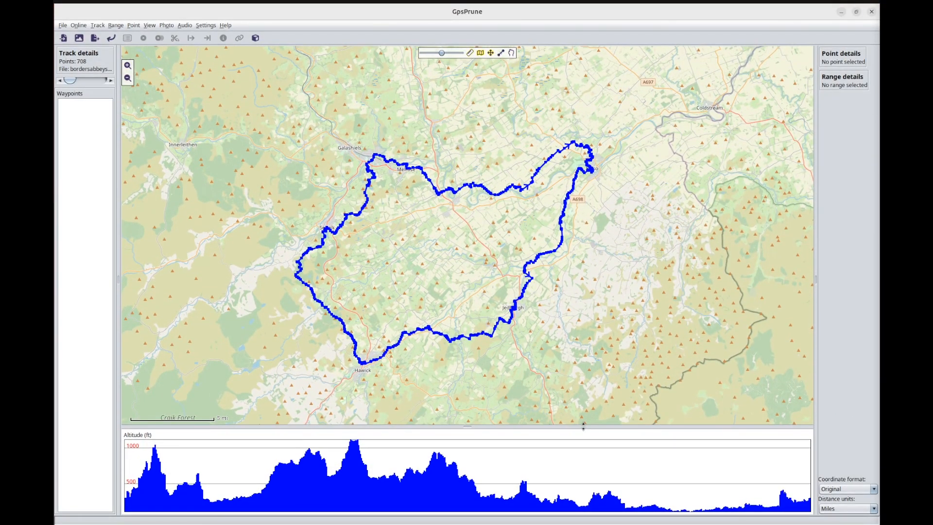
Go to the highest point of the track to view its location and details.
left_click(149, 25)
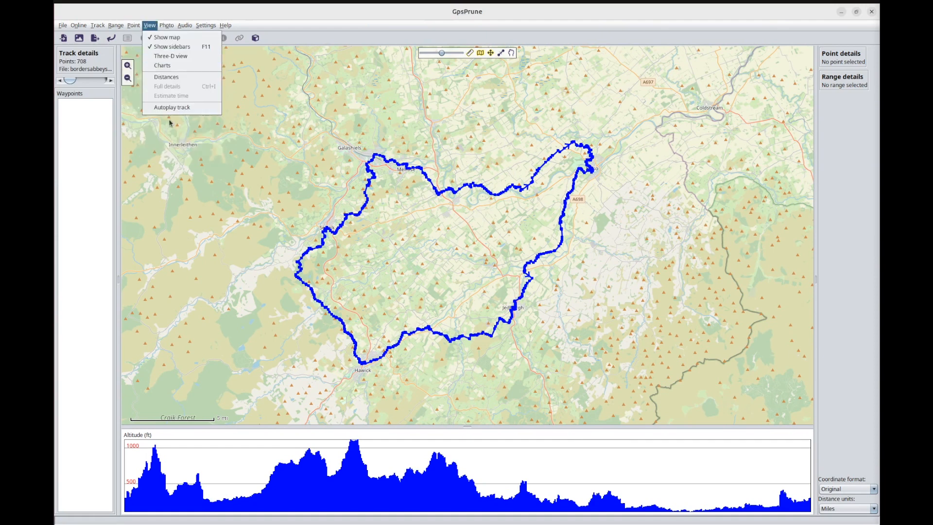
mouse_move(139, 28)
mouse_move(166, 95)
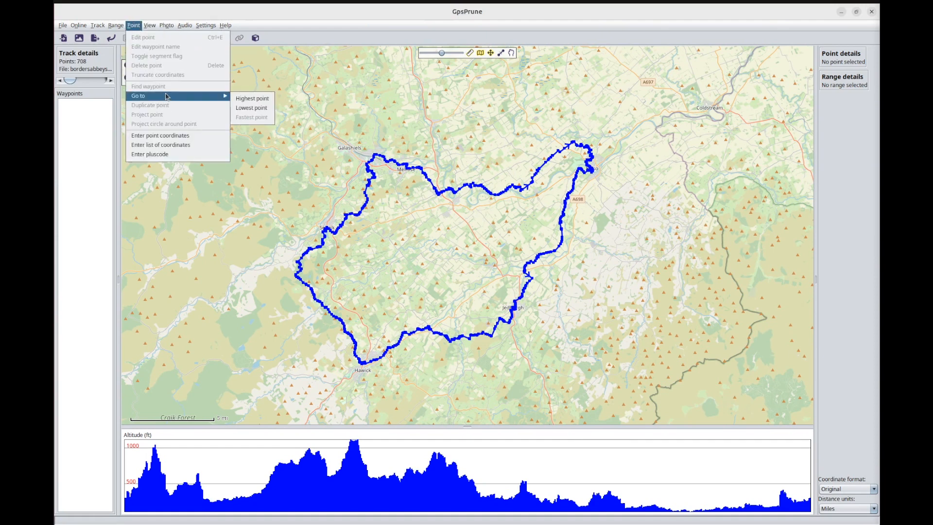
left_click(255, 99)
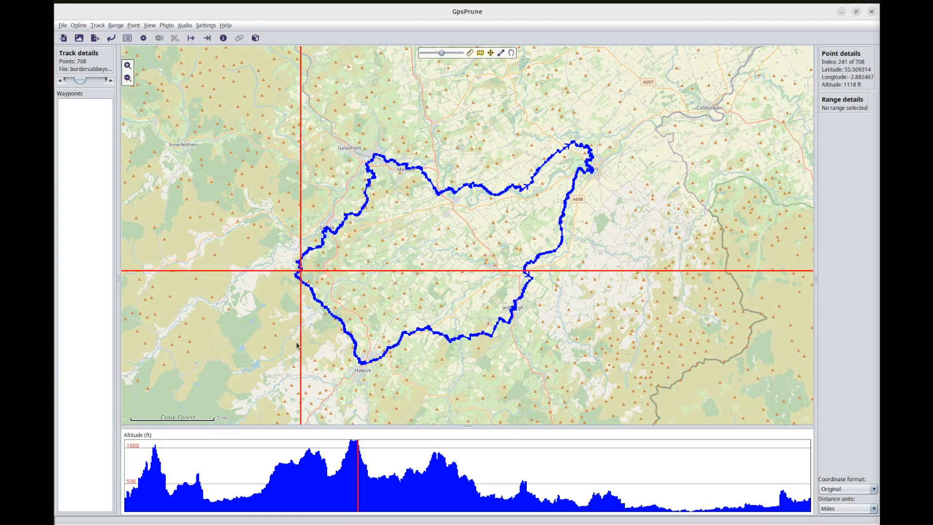
Go to the first track point and step forward along the route to examine its direction, then clear the point selection.
key("Home")
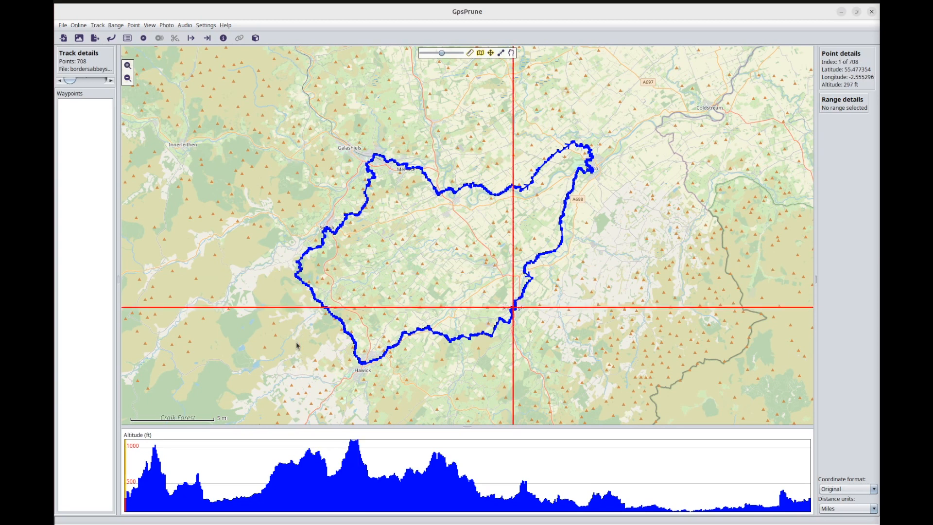
key("Right")
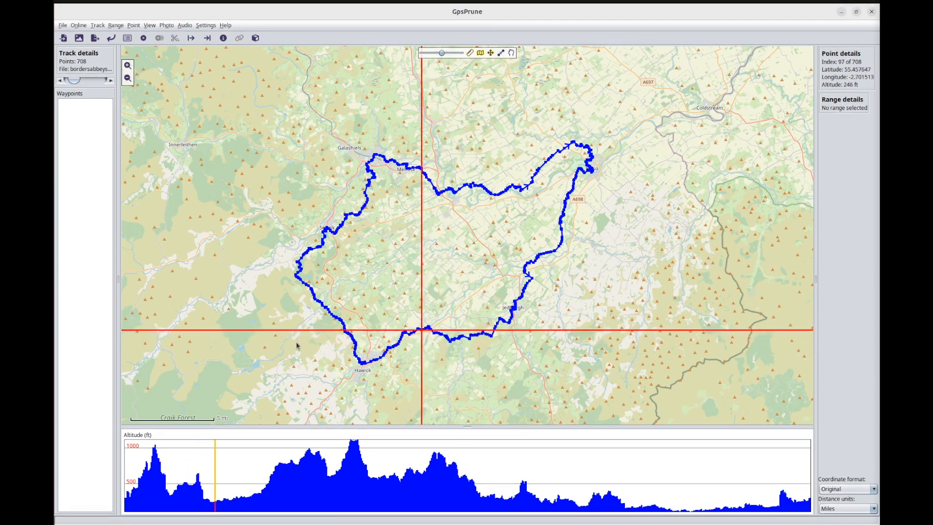
key("Right")
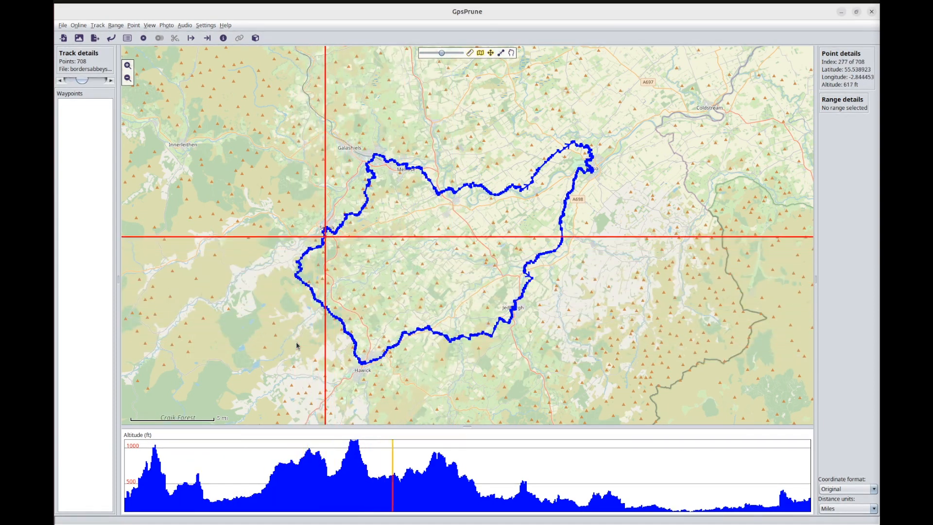
key("Right")
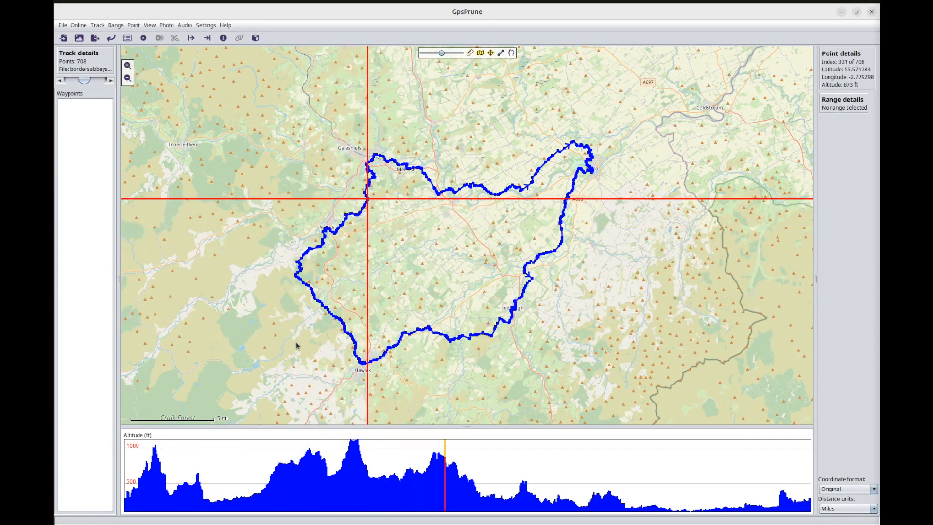
left_click(438, 263)
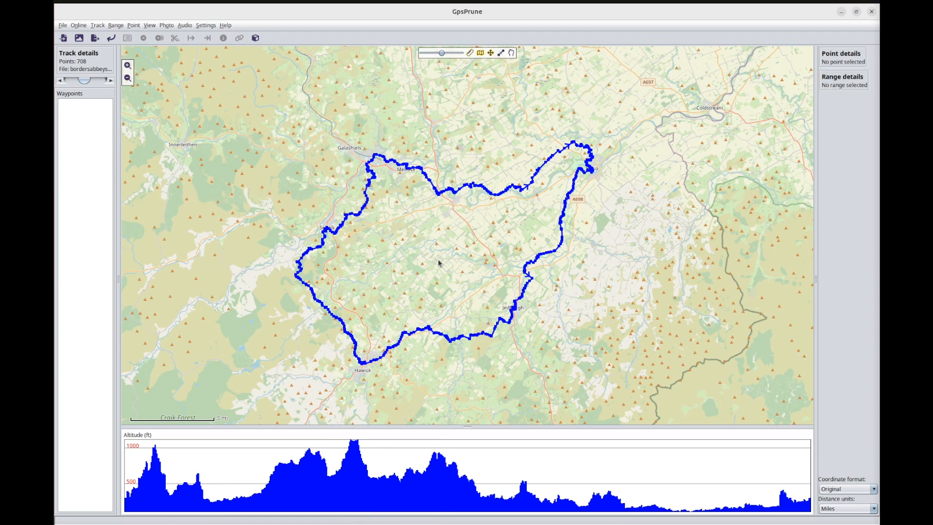
Select the track point at Newtown St Boswells where the desired section begins and toggle its segment flag.
left_click(439, 195)
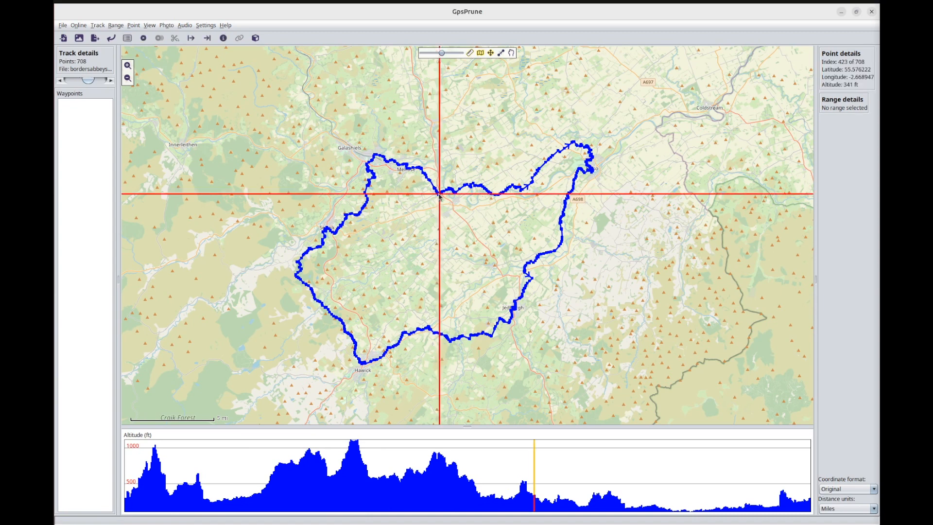
left_click(527, 273)
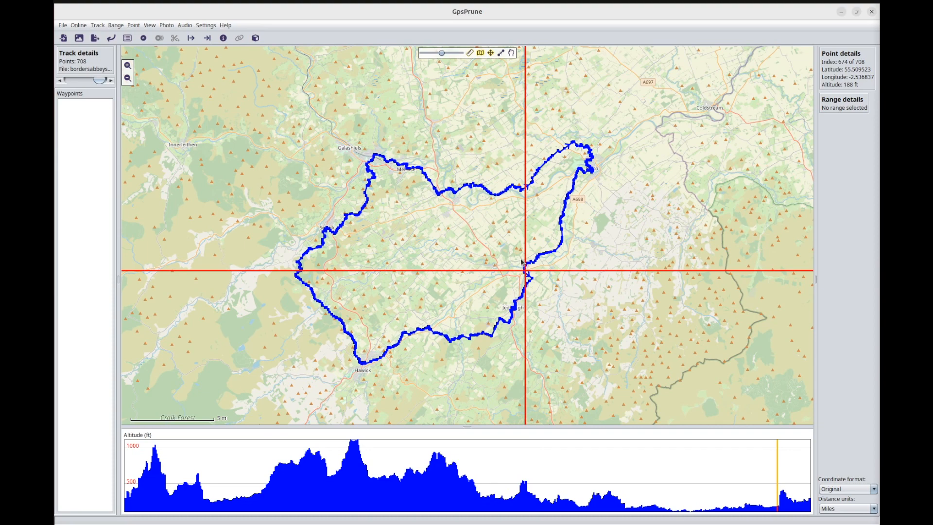
left_click(440, 196)
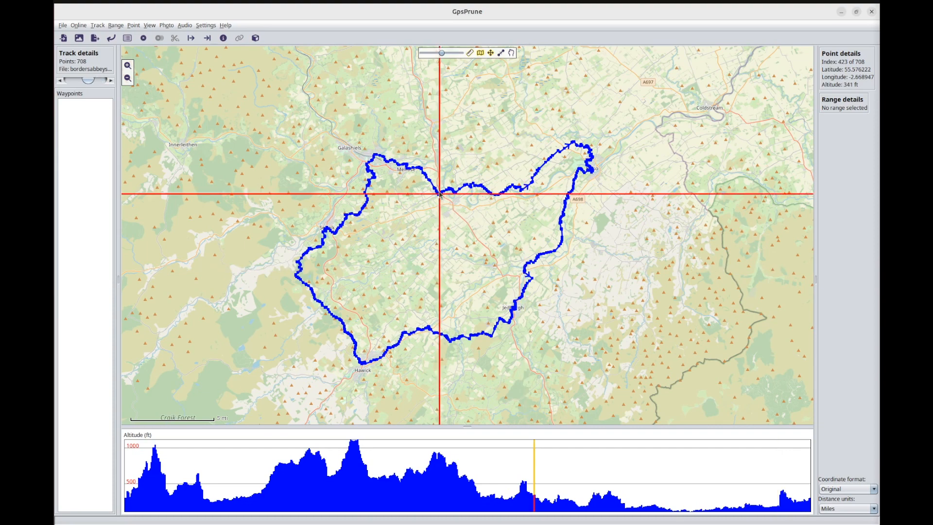
scroll(436, 199, "up", 3)
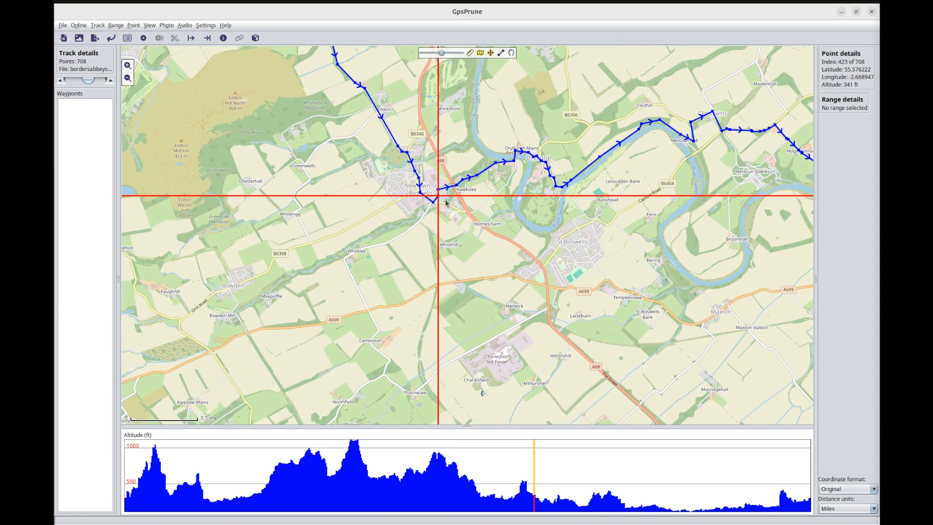
left_click(421, 193)
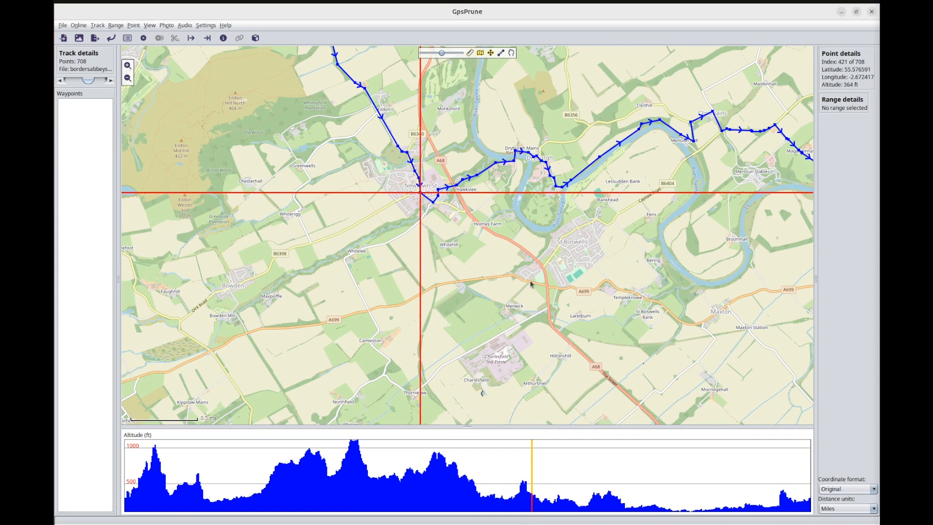
left_click(135, 27)
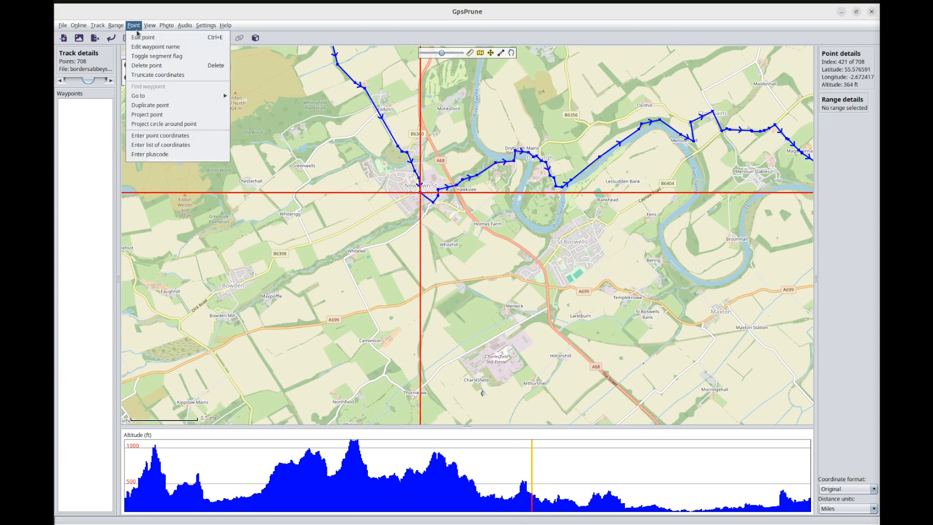
left_click(143, 57)
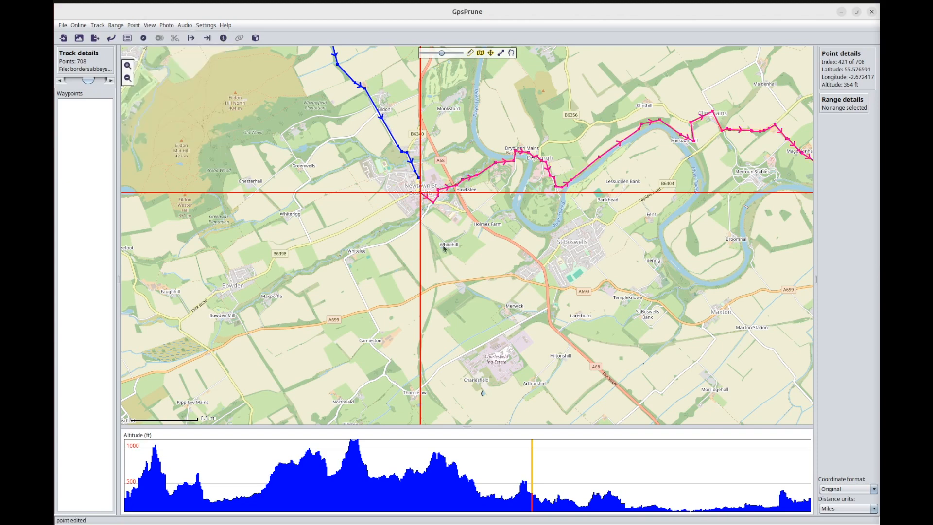
Select the track point just south of Jedfoot Bridge, where the desired section ends, and toggle its segment flag.
scroll(447, 248, "down", 2)
scroll(453, 248, "down", 1)
left_click_drag(479, 285, 427, 225)
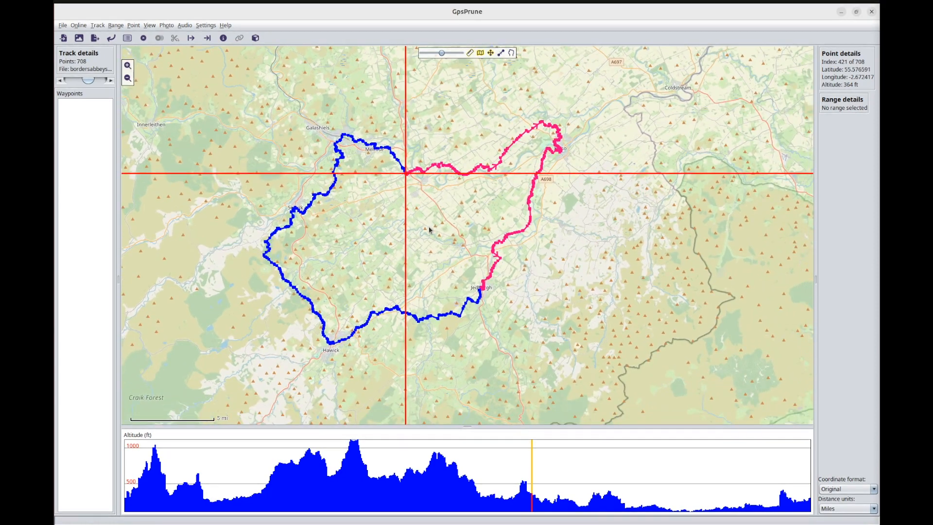
left_click(494, 253)
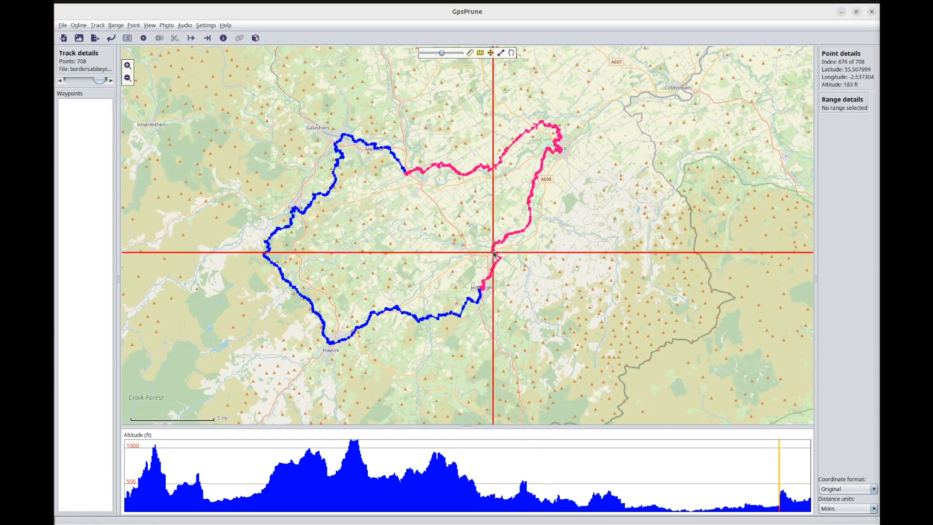
scroll(493, 253, "up", 4)
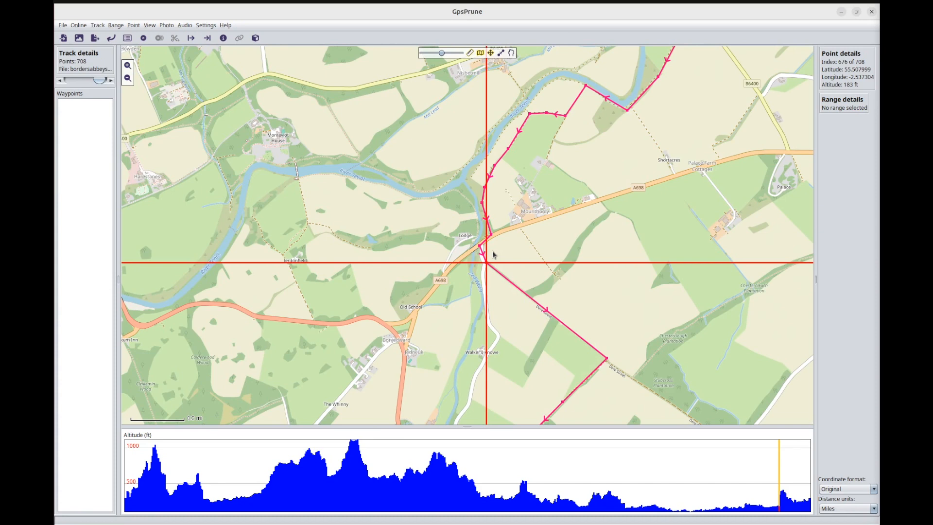
scroll(488, 249, "up", 1)
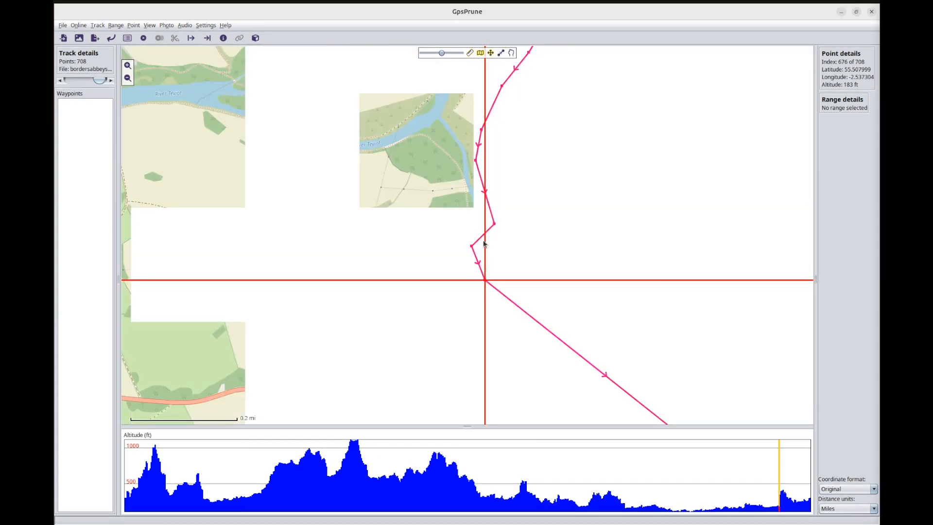
scroll(484, 243, "up", 1)
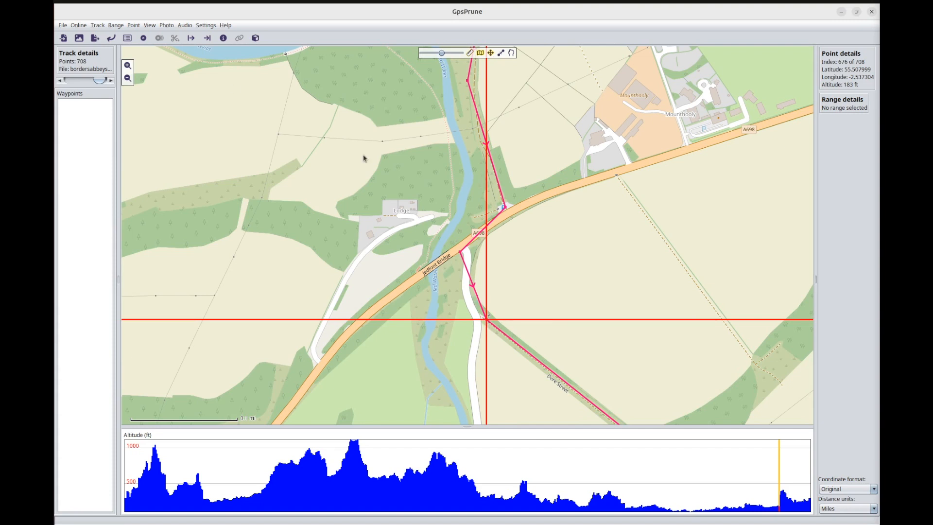
left_click(130, 26)
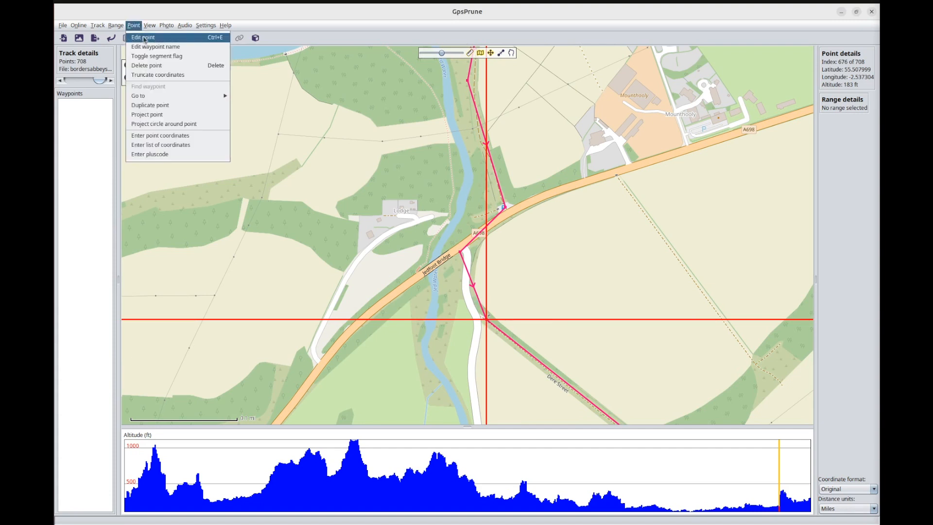
left_click(152, 59)
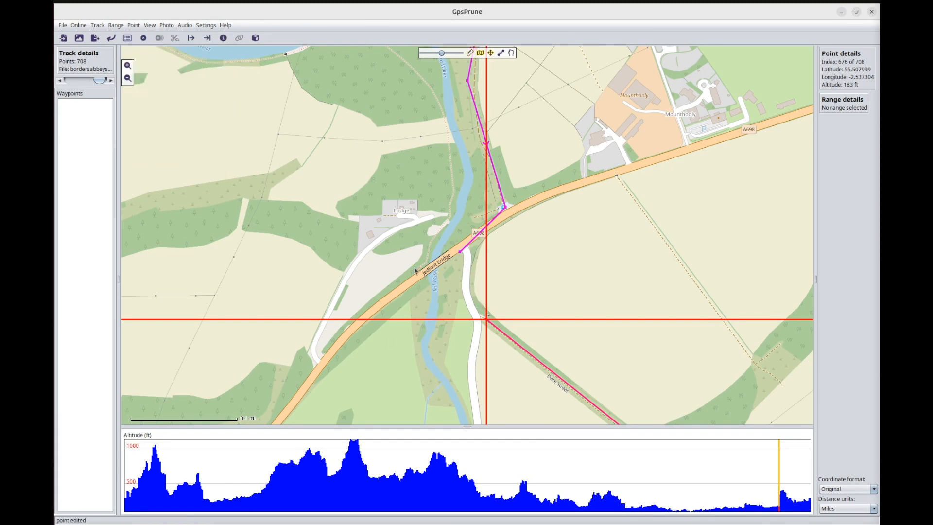
Select the whole first segment, running from Jedburgh through Hawick and Melrose to Newtown St Boswells, and delete it.
scroll(417, 258, "down", 4)
scroll(416, 259, "down", 2)
left_click_drag(386, 246, 478, 252)
left_click(477, 252)
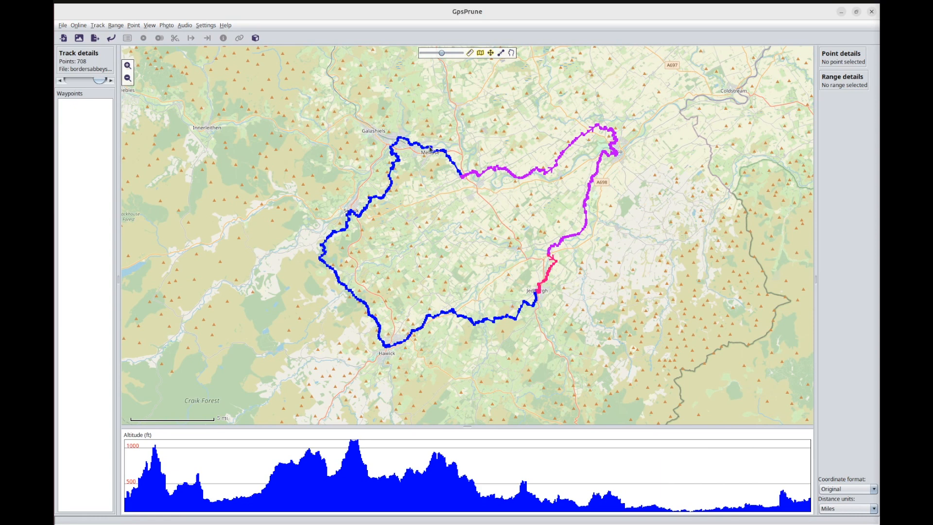
left_click(426, 148)
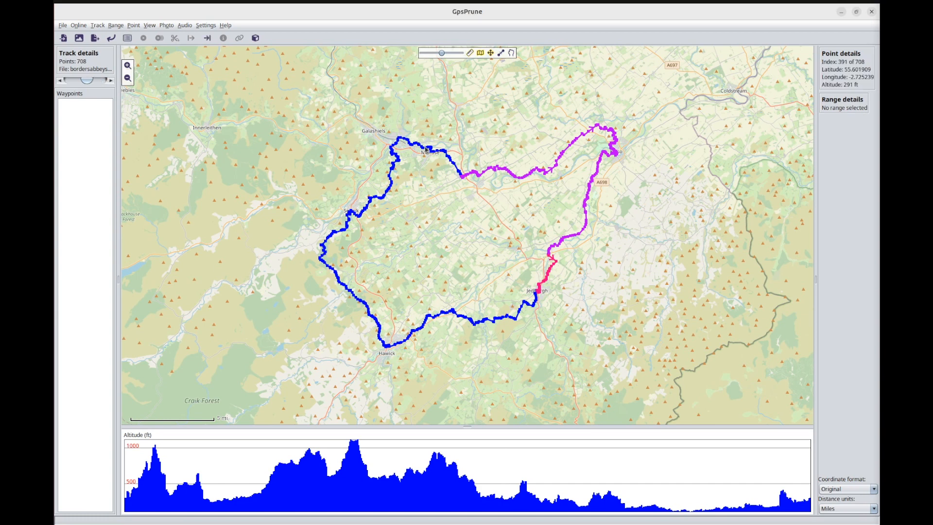
left_click(116, 26)
left_click(127, 55)
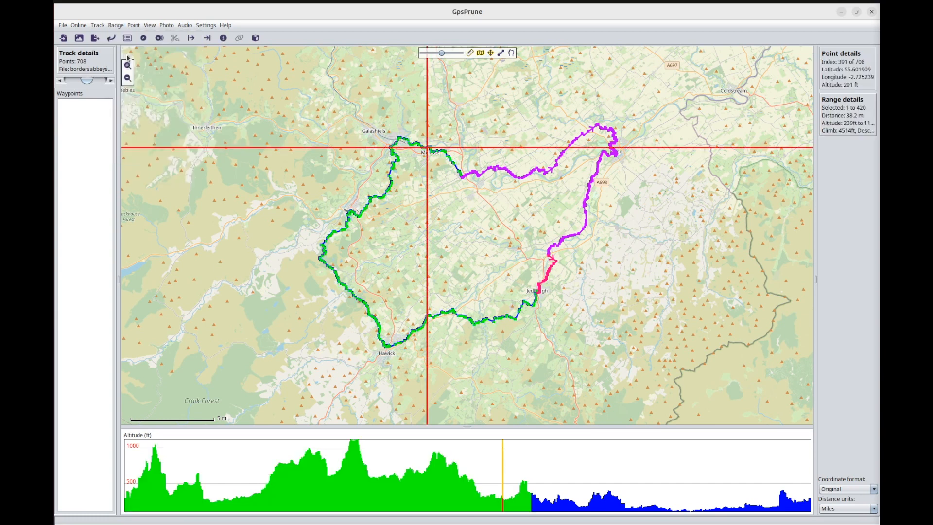
left_click(158, 39)
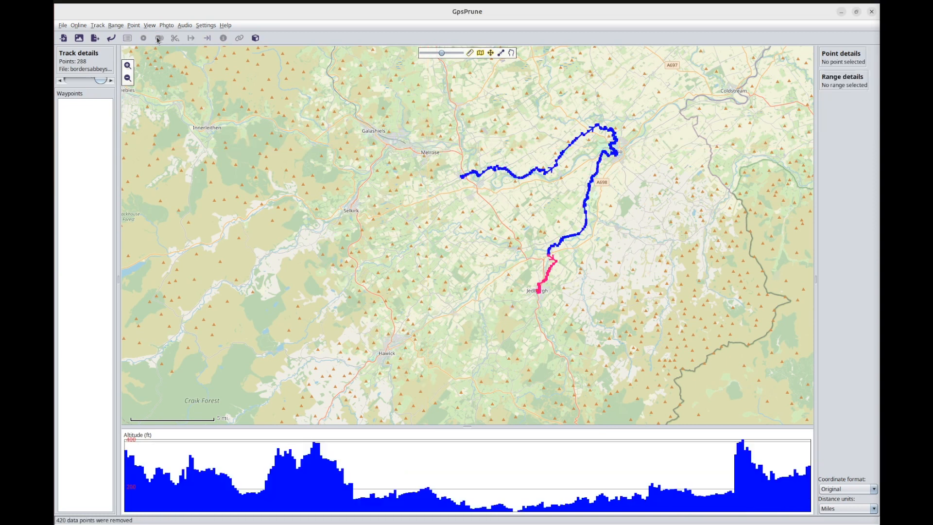
Select the whole final segment between Jedfoot Bridge and Jedburgh and delete it.
left_click(548, 275)
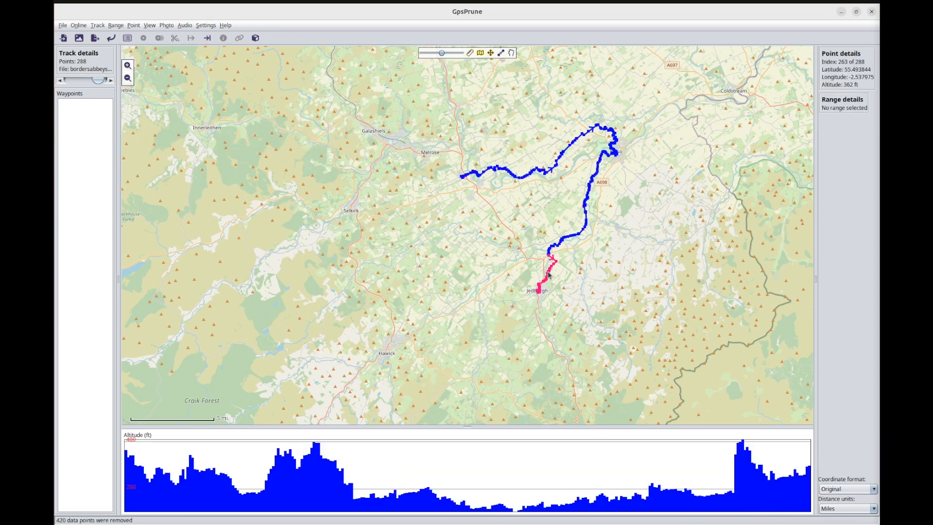
left_click(117, 26)
left_click(128, 55)
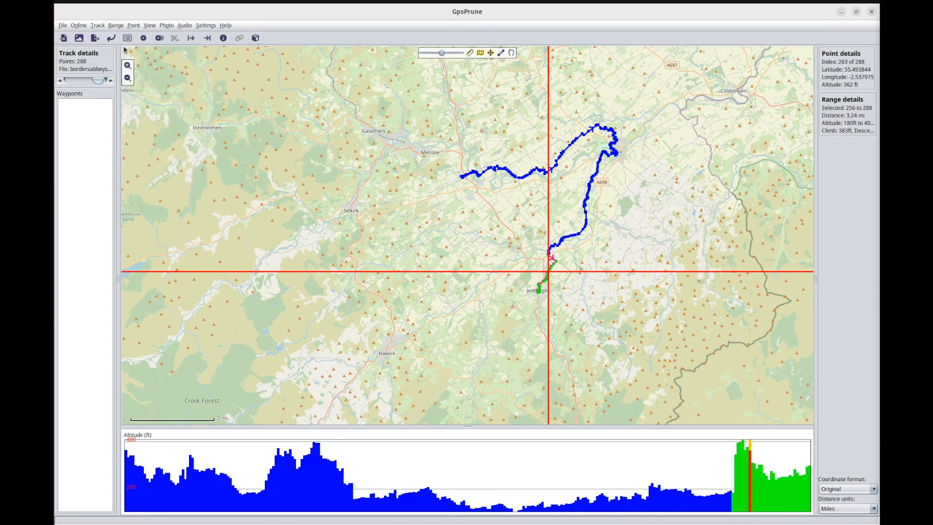
left_click(160, 38)
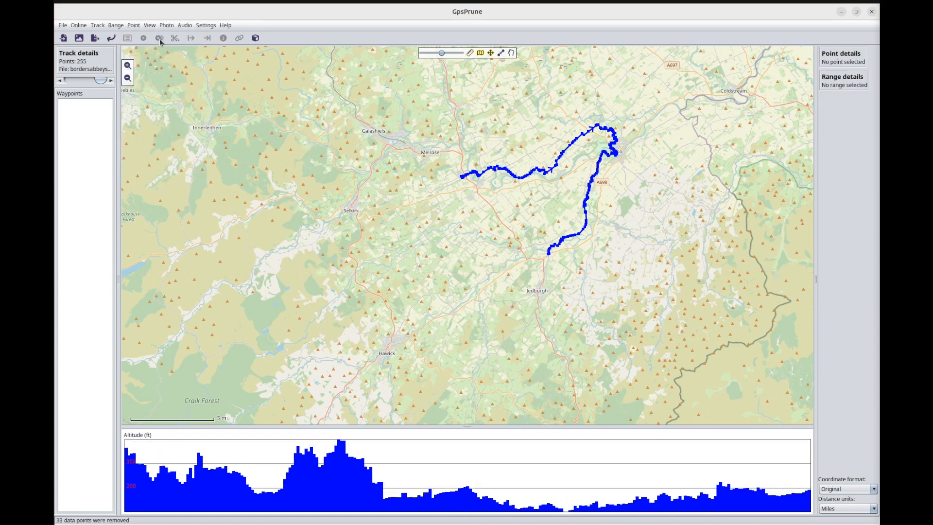
Start a GPX export of the cropped track with the name baw.
scroll(573, 160, "up", 1)
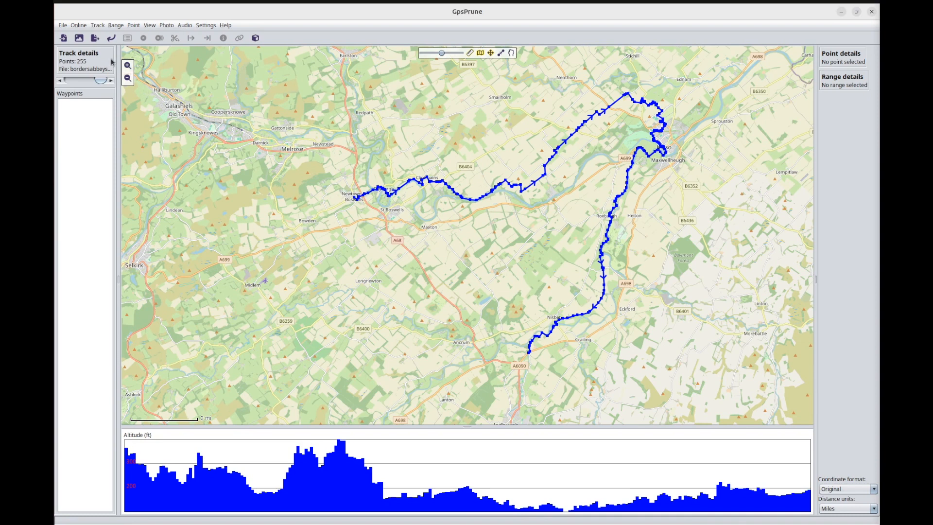
left_click(95, 39)
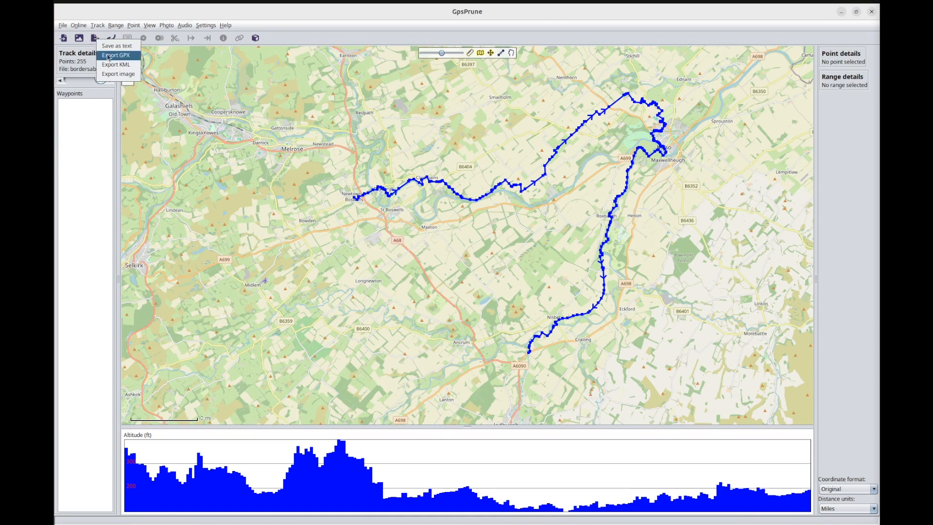
left_click(108, 55)
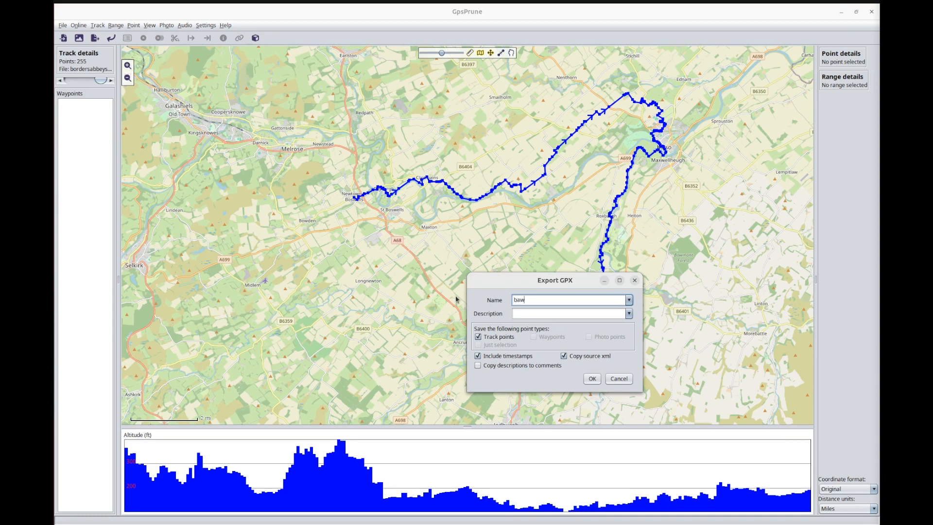
left_click(592, 379)
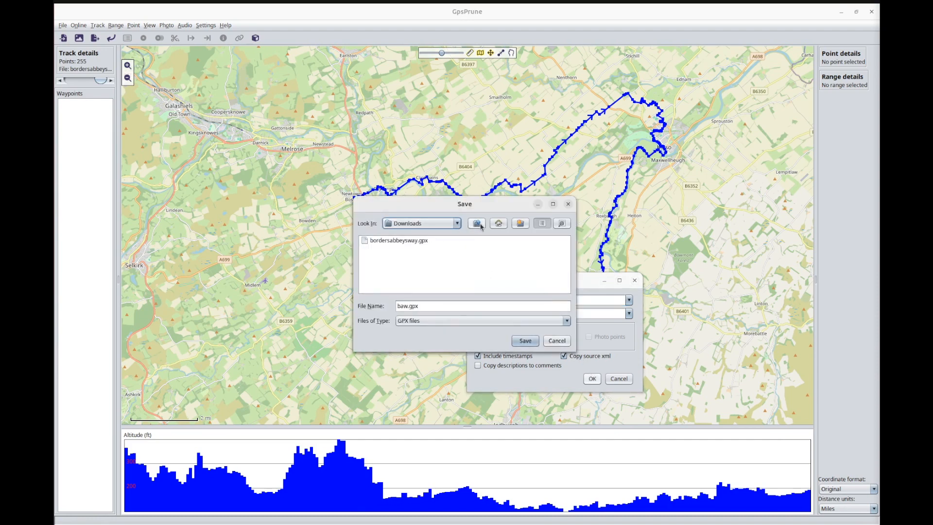
Save the export as baw.gpx in the Garmin/GPX folder on the mounted GARMIN device.
left_click(498, 223)
double_click(481, 224)
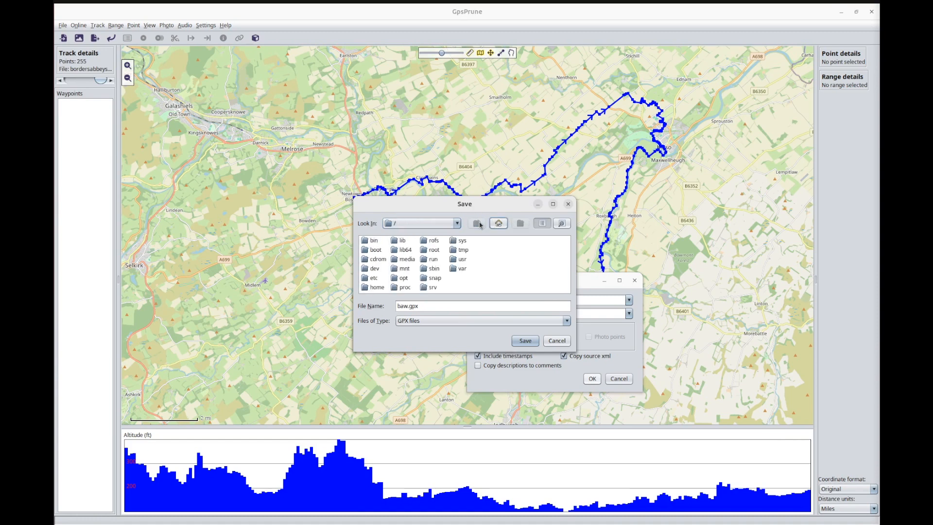
double_click(407, 258)
double_click(378, 249)
double_click(380, 259)
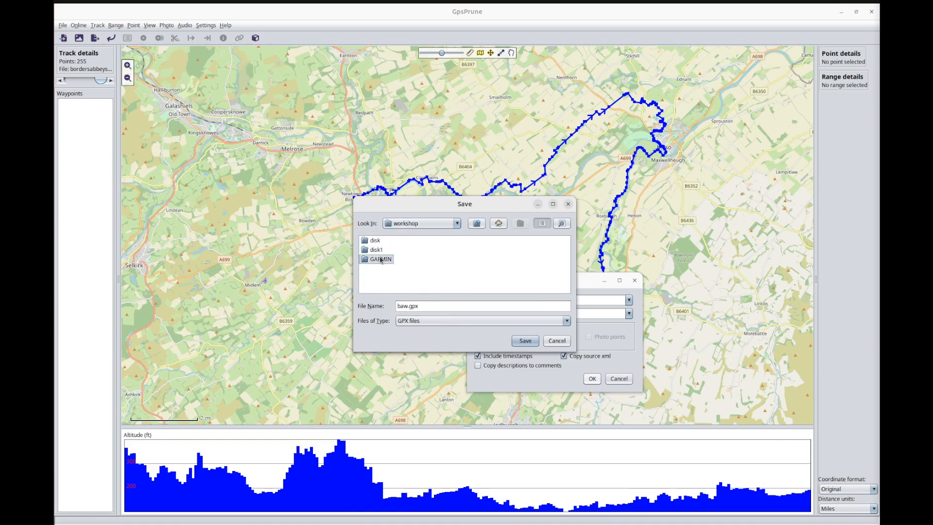
double_click(381, 241)
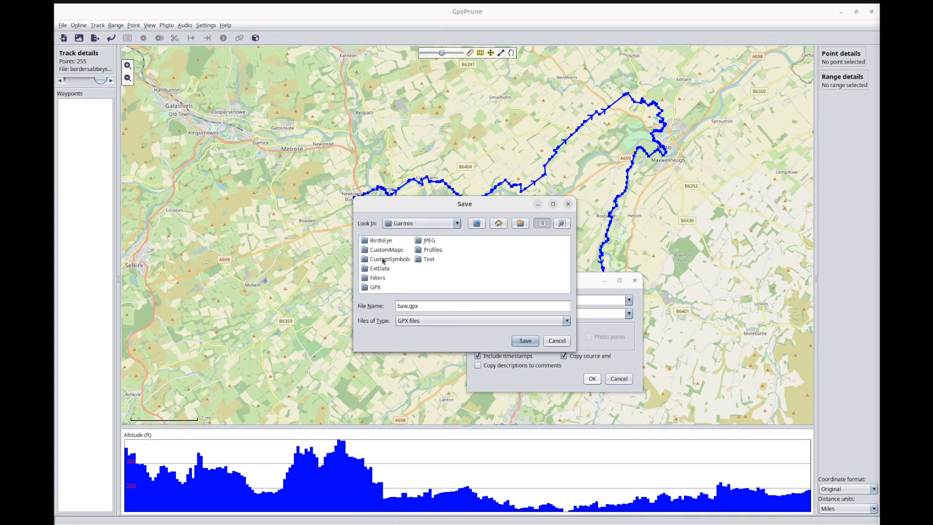
double_click(376, 287)
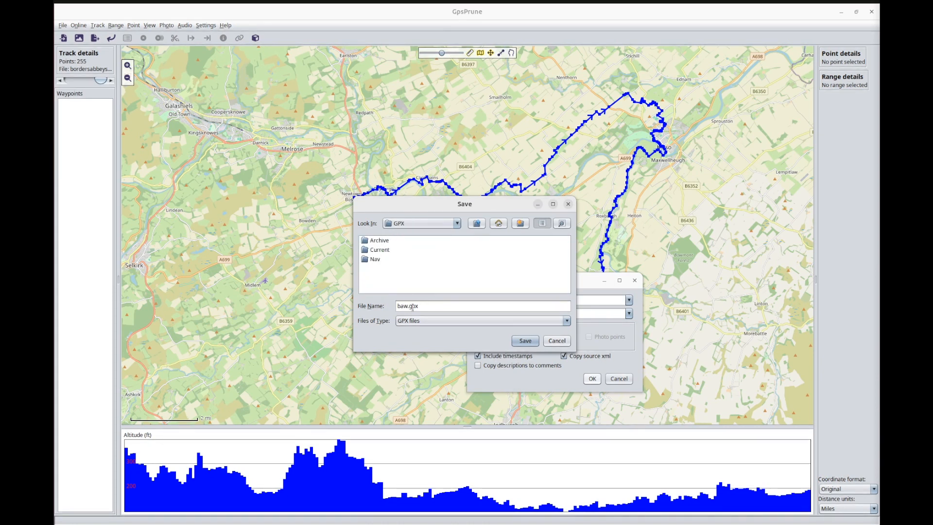
left_click(525, 340)
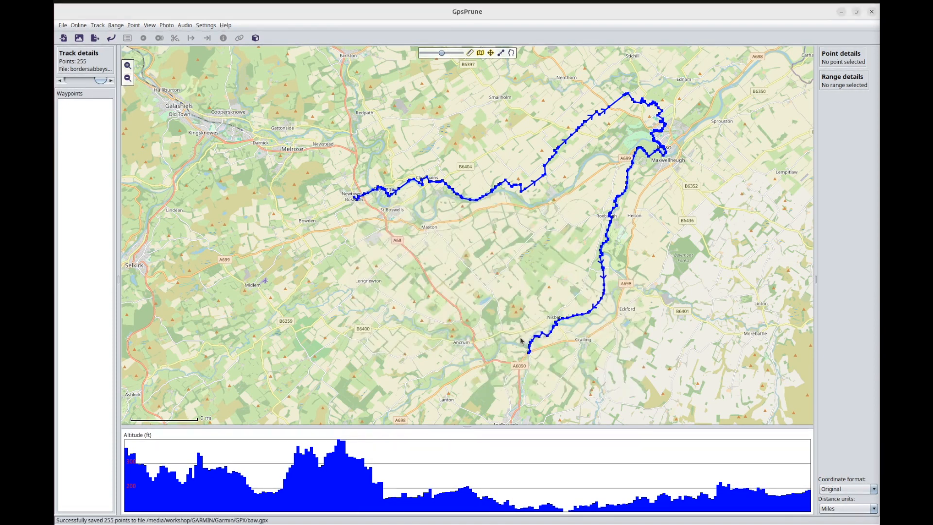
Switch to Files to check the GARMIN device's GPX folder for baw.gpx, and minimize the window.
left_click(39, 174)
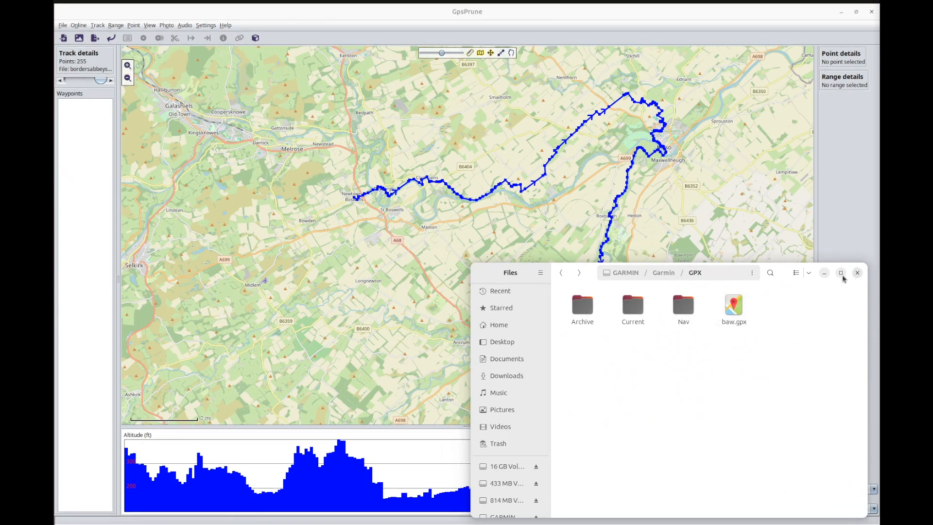
left_click(824, 275)
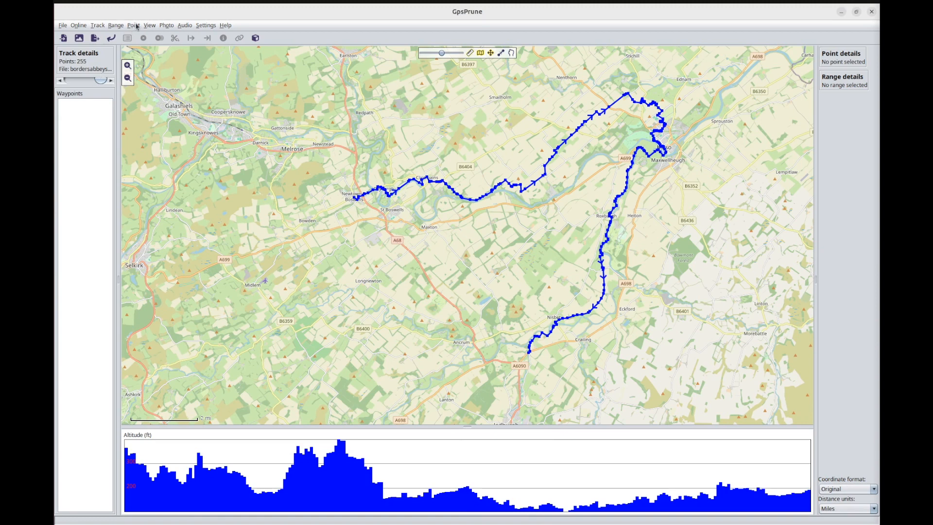
left_click(117, 26)
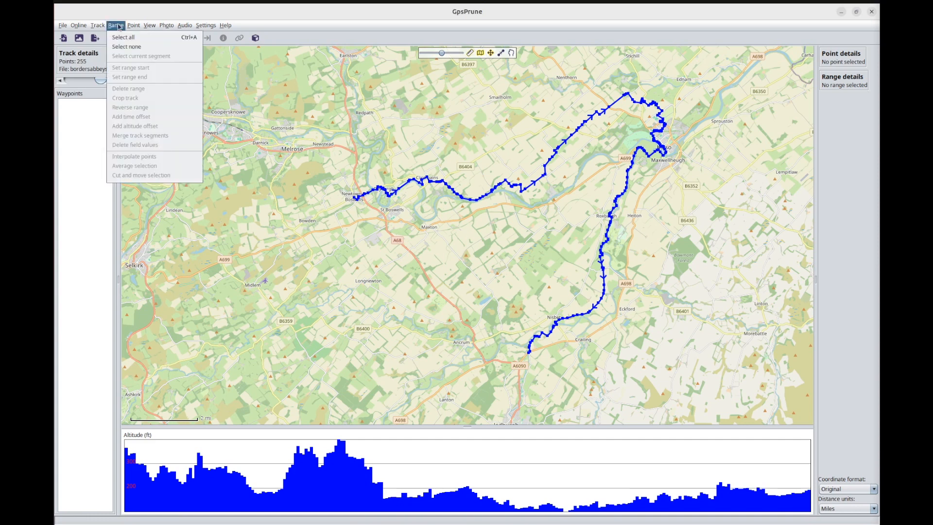
left_click(119, 27)
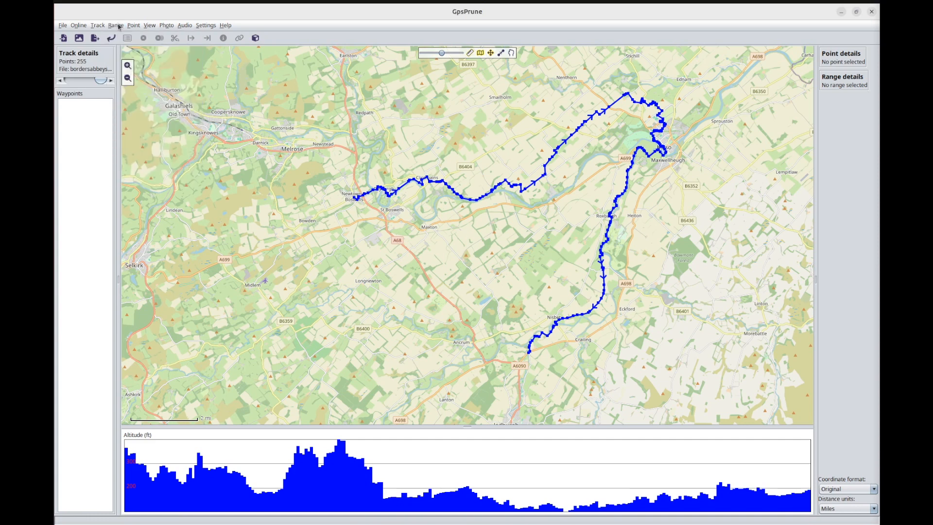
Reopen the recent file bordersabbeysway.gpx without appending it to the data already loaded.
left_click(63, 25)
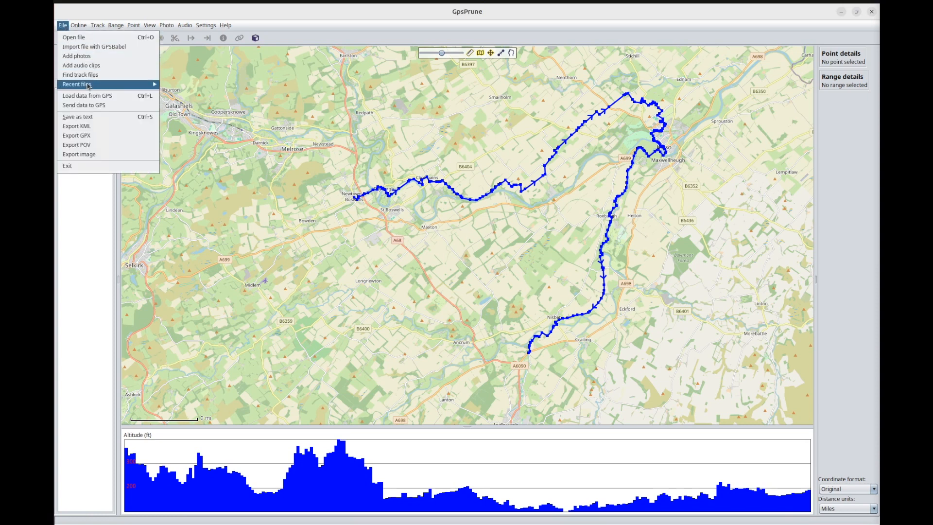
mouse_move(88, 85)
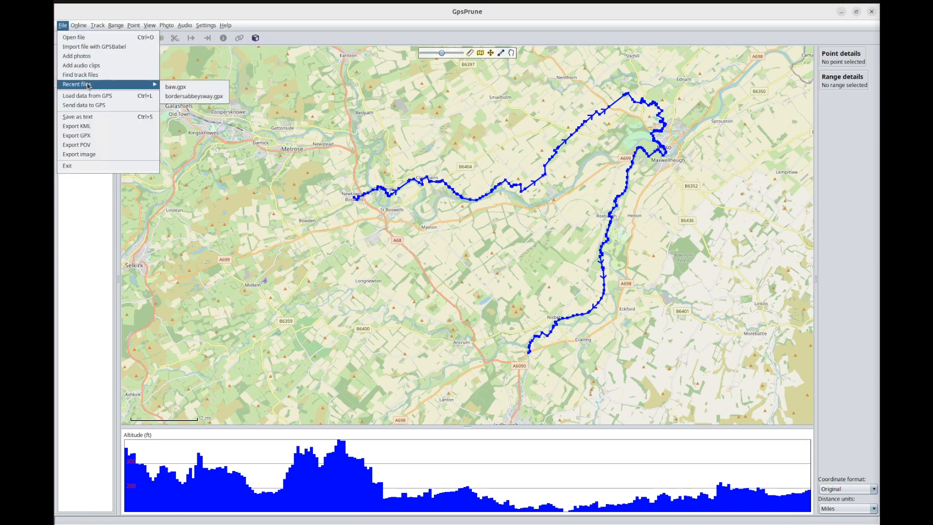
left_click(181, 96)
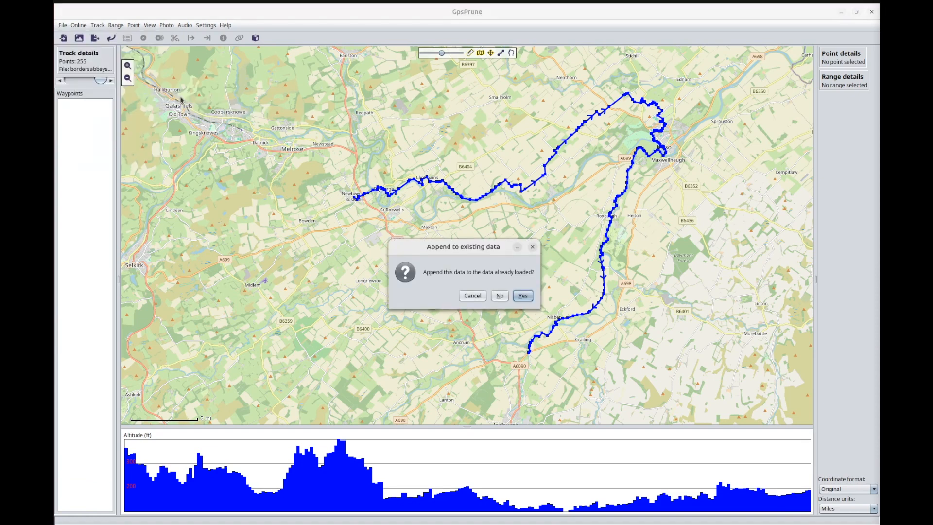
left_click(499, 296)
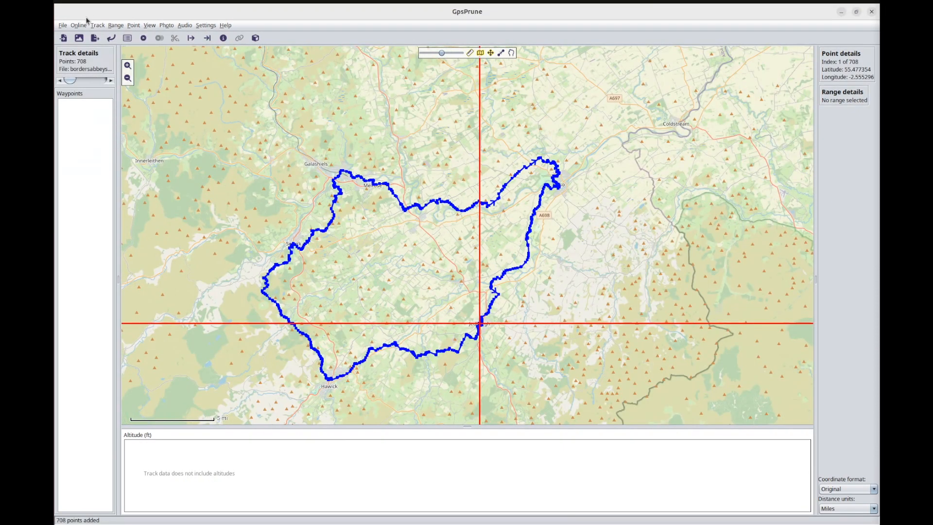
Get SRTM altitudes for the reloaded track and clear the point selection.
left_click(80, 25)
left_click(97, 33)
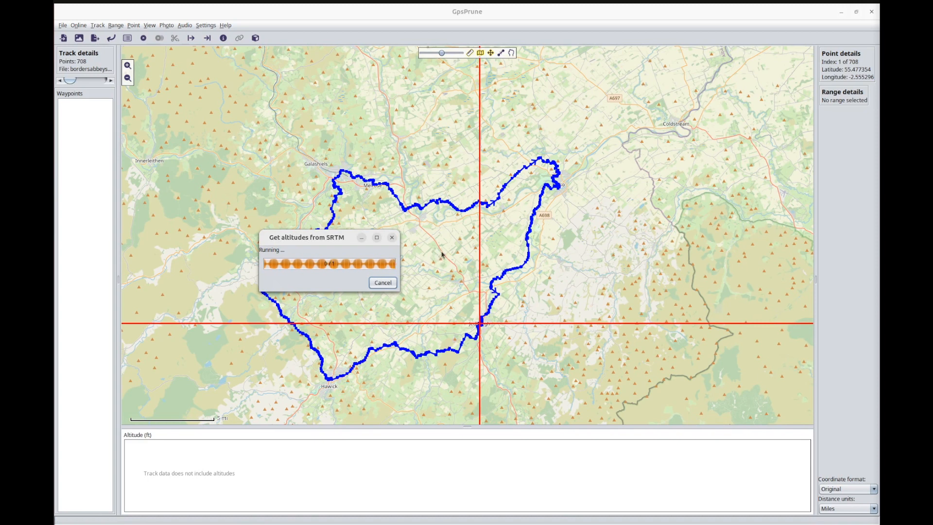
left_click_drag(443, 254, 490, 226)
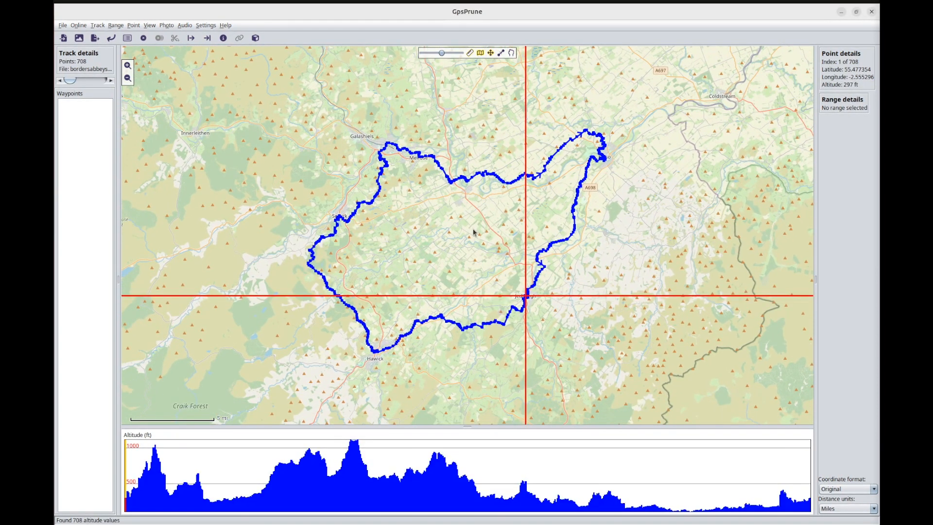
left_click(472, 232)
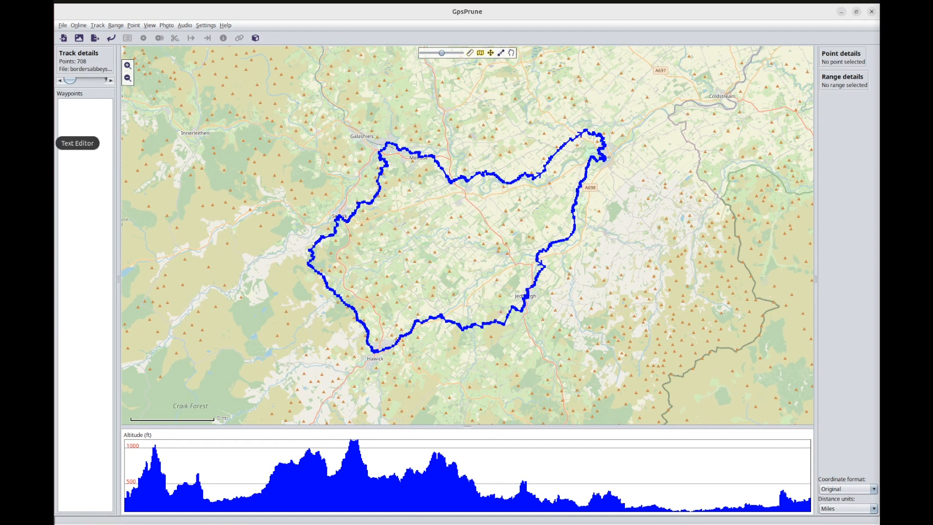
Switch to the Text Editor draft and break the text after each dash so the three phrases sit on separate lines.
left_click(54, 142)
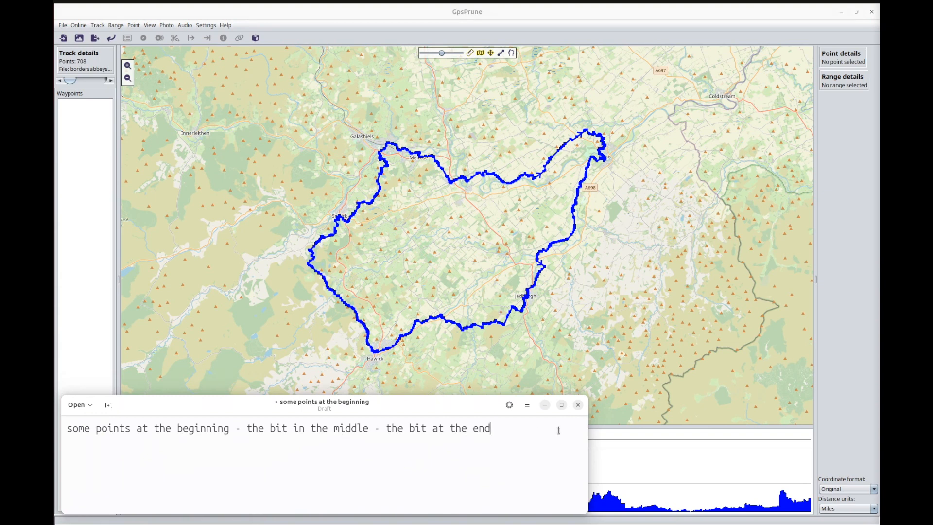
left_click_drag(229, 429, 245, 429)
key("Return")
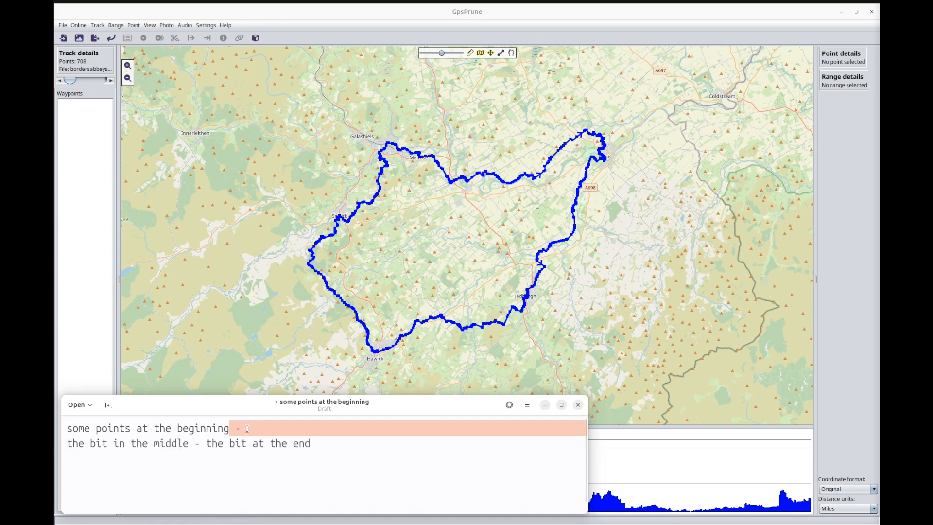
left_click_drag(189, 443, 206, 444)
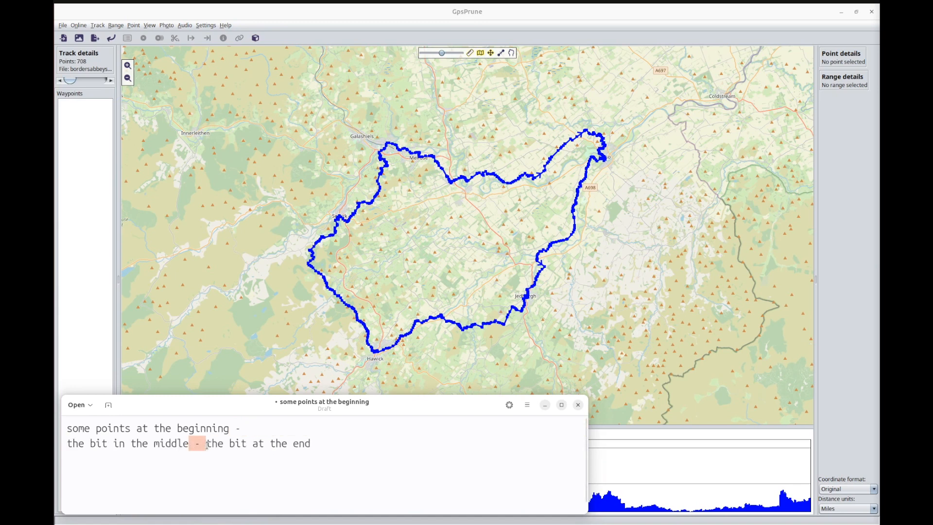
key("Return")
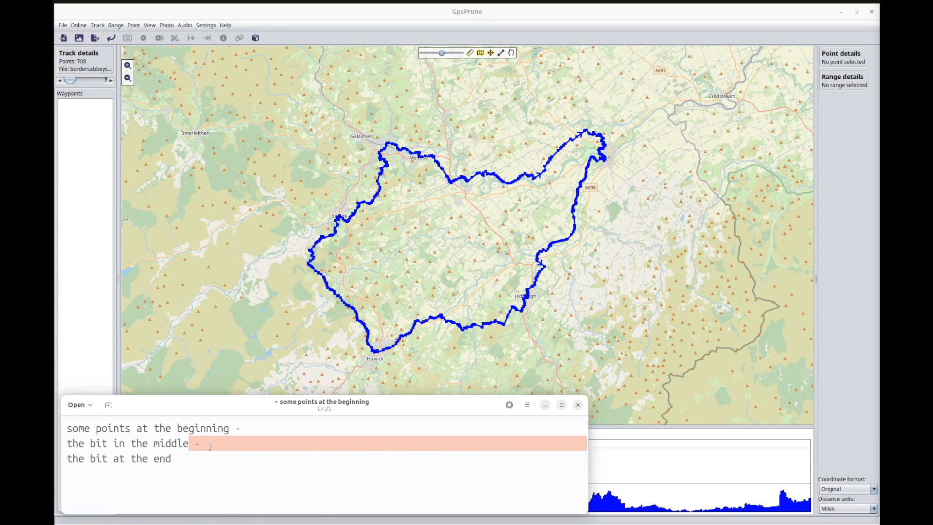
Delete the whole lines for the beginning and the end, keeping only the line "the bit in the middle -".
left_click(96, 445)
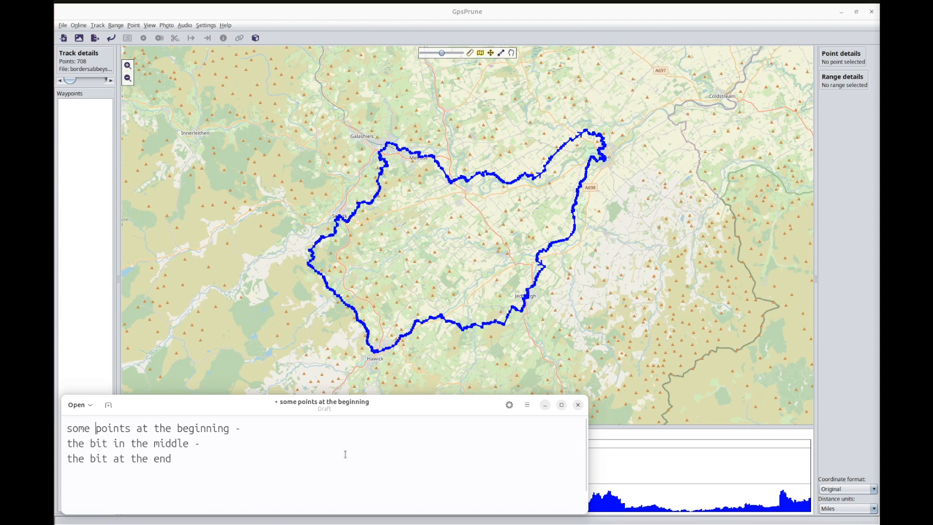
key("ctrl+d")
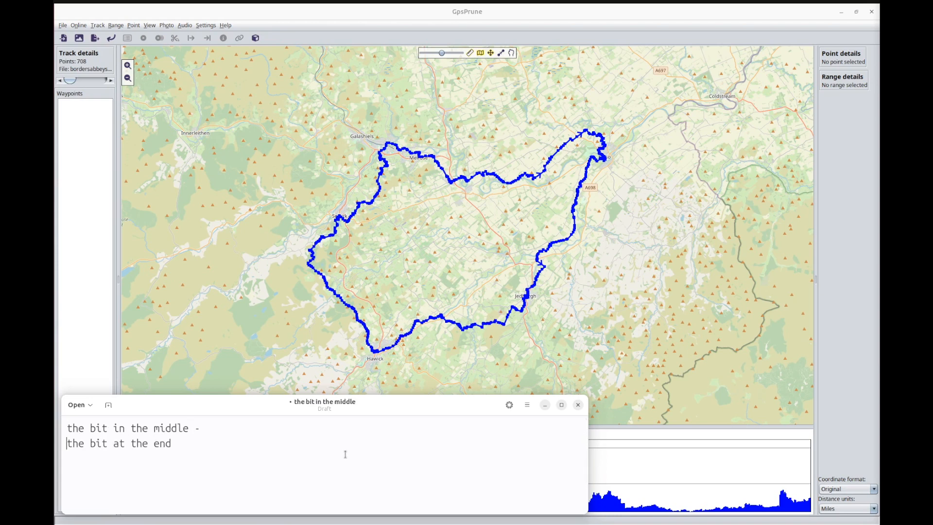
key("Down")
key("ctrl+d")
Undo the line deletions and line breaks so the draft is a single line again.
key("ctrl+z")
key("ctrl+z")
key("ctrl+z")
key("ctrl+z")
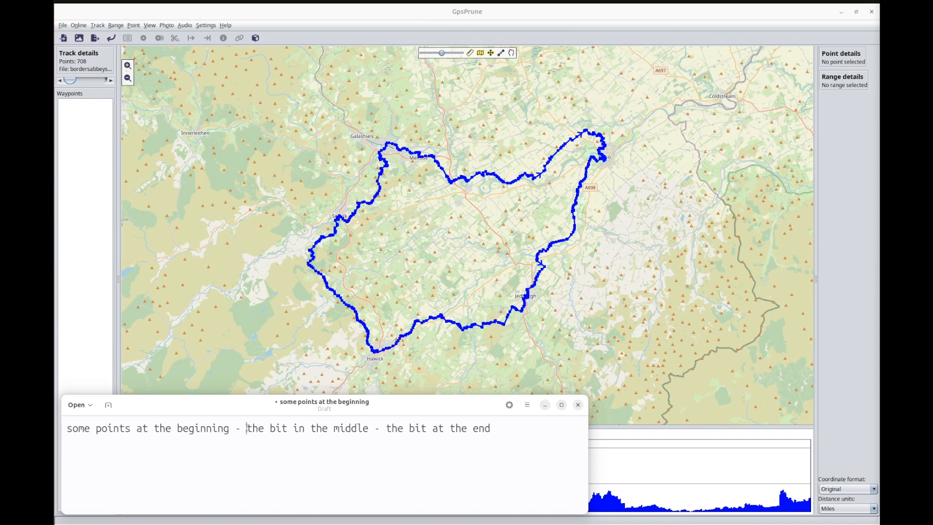
Delete the text before and after "the bit in the middle" without splitting the line.
key("shift+Home")
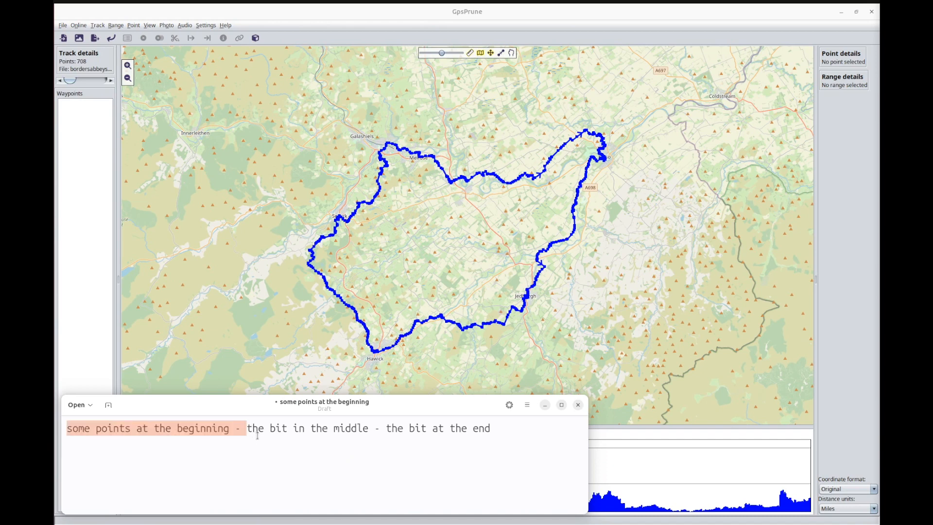
key("BackSpace")
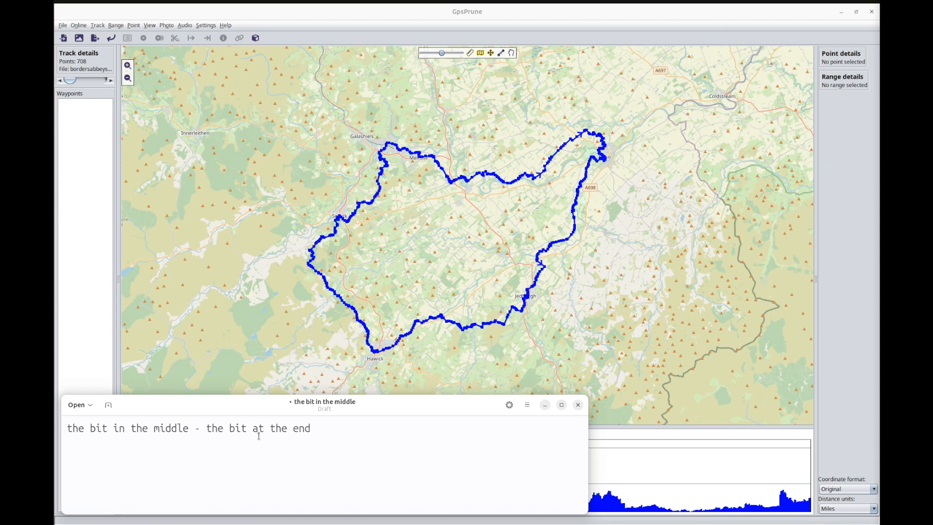
left_click(190, 428)
key("shift+End")
key("BackSpace")
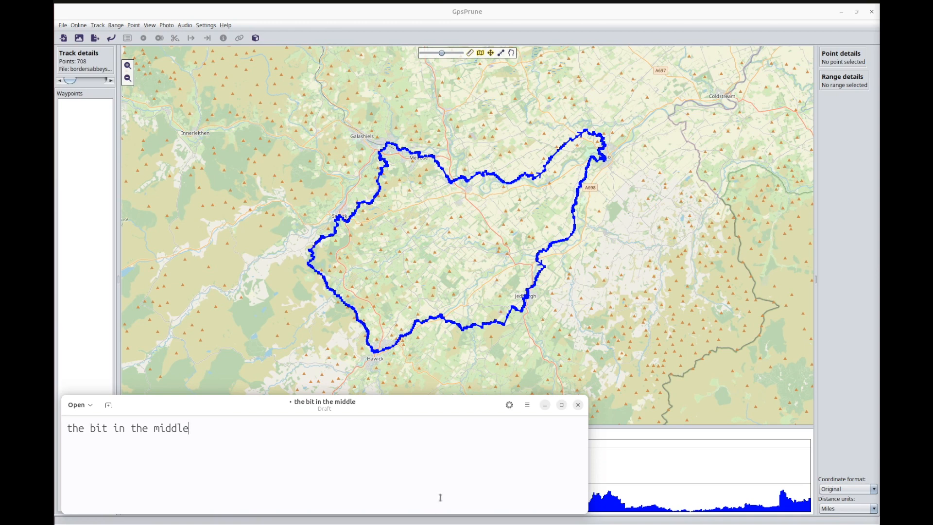
Switch to GpsPrune and delete the range from the track's start to point 420 in Newtown St Boswells.
left_click(458, 200)
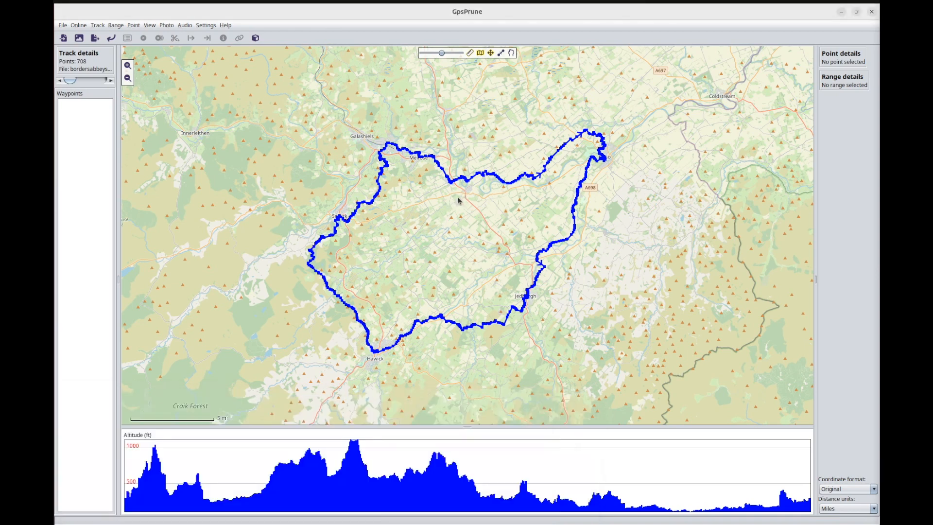
scroll(455, 192, "up", 3)
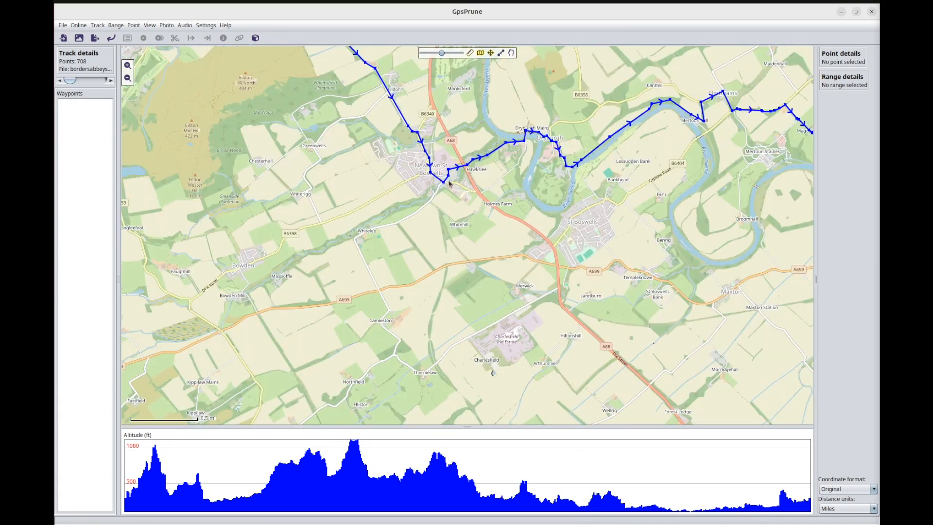
scroll(442, 179, "up", 1)
left_click_drag(439, 178, 485, 238)
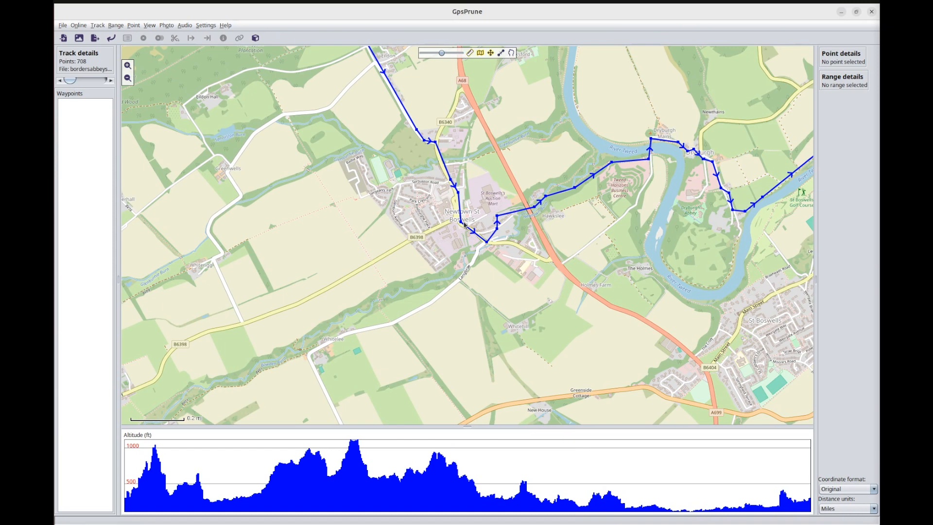
left_click(458, 193)
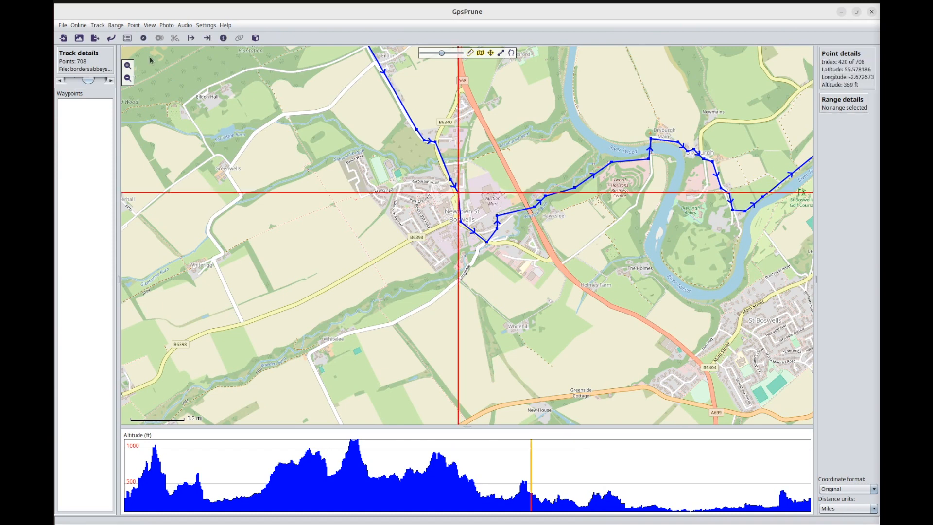
left_click(210, 38)
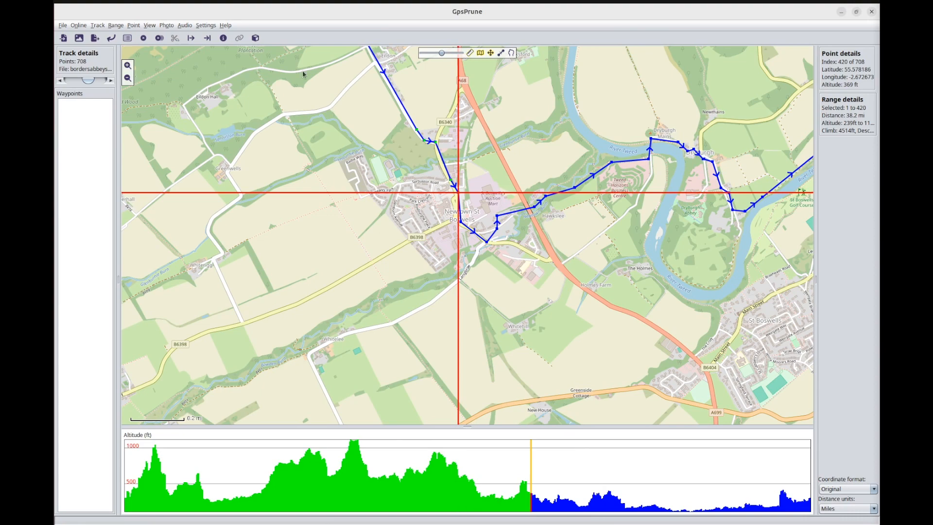
left_click(159, 38)
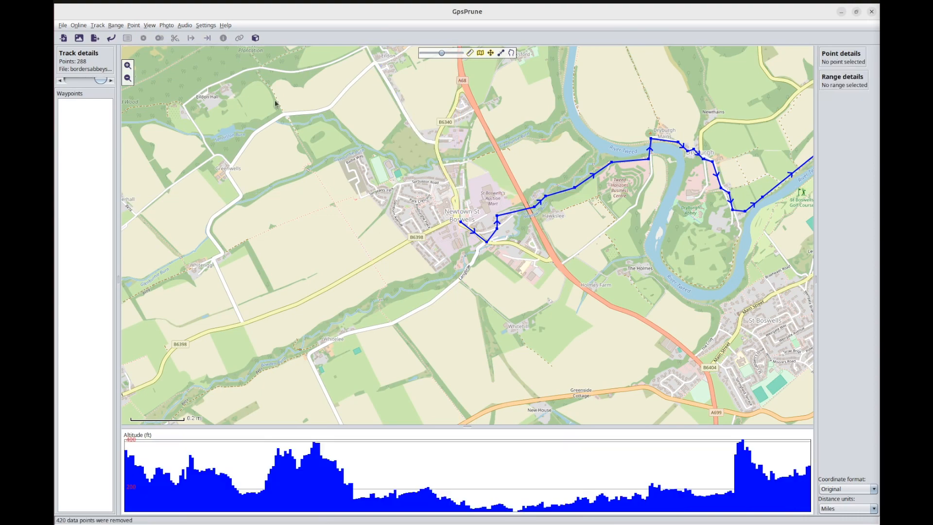
Delete the range from point 256, just south of the A698 where Dere Street begins, to the track's end.
scroll(602, 306, "down", 2)
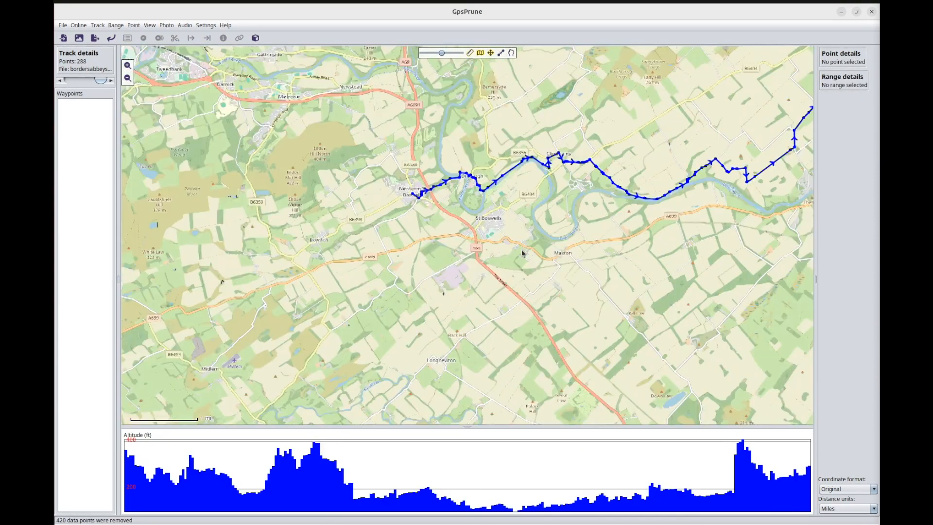
left_click_drag(522, 253, 211, 96)
scroll(446, 354, "up", 1)
scroll(441, 345, "up", 2)
left_click(441, 338)
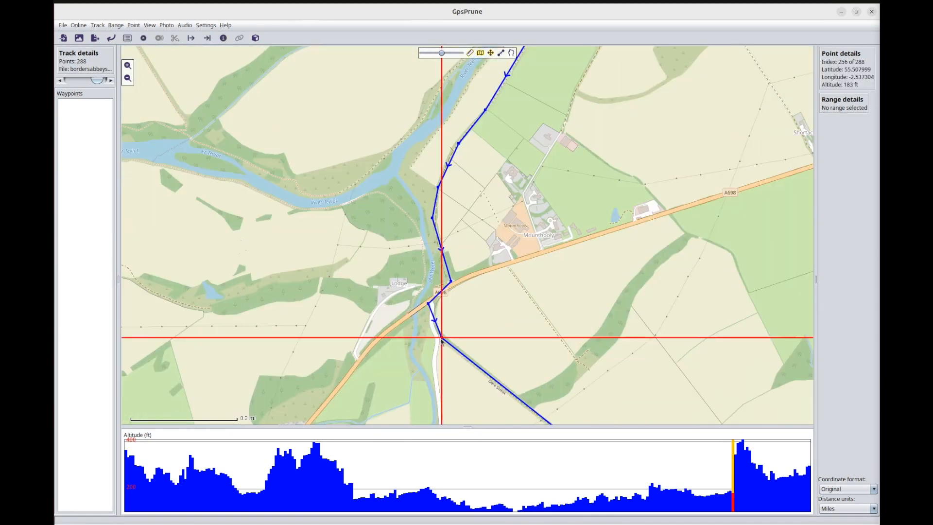
left_click(192, 38)
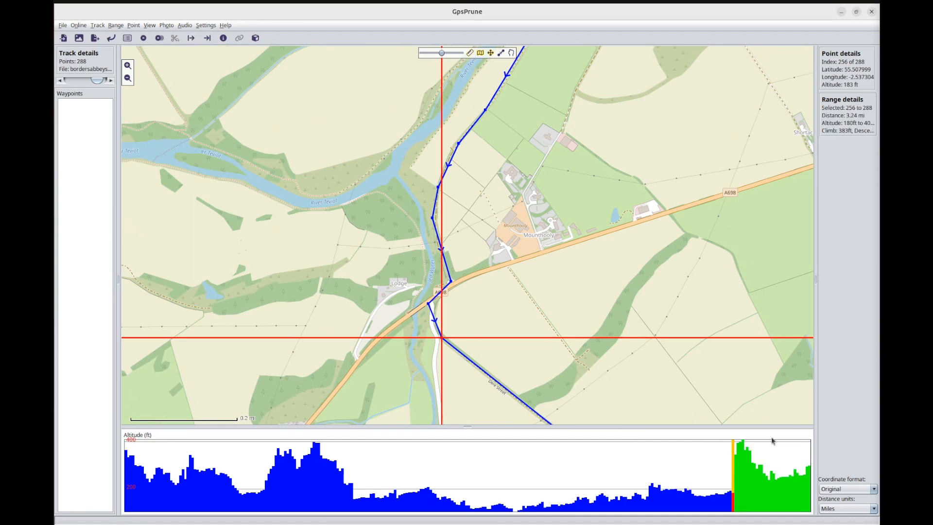
left_click(159, 38)
scroll(423, 205, "down", 5)
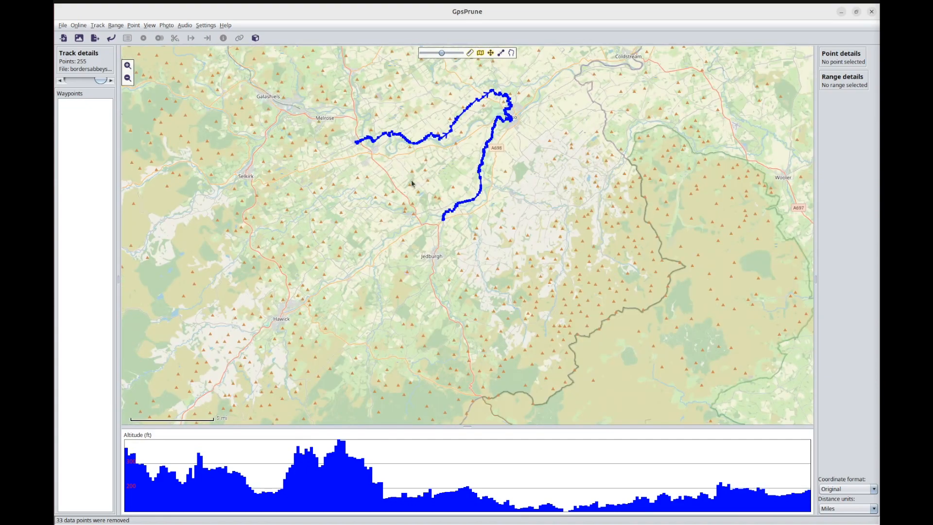
left_click_drag(412, 184, 444, 302)
scroll(445, 299, "up", 1)
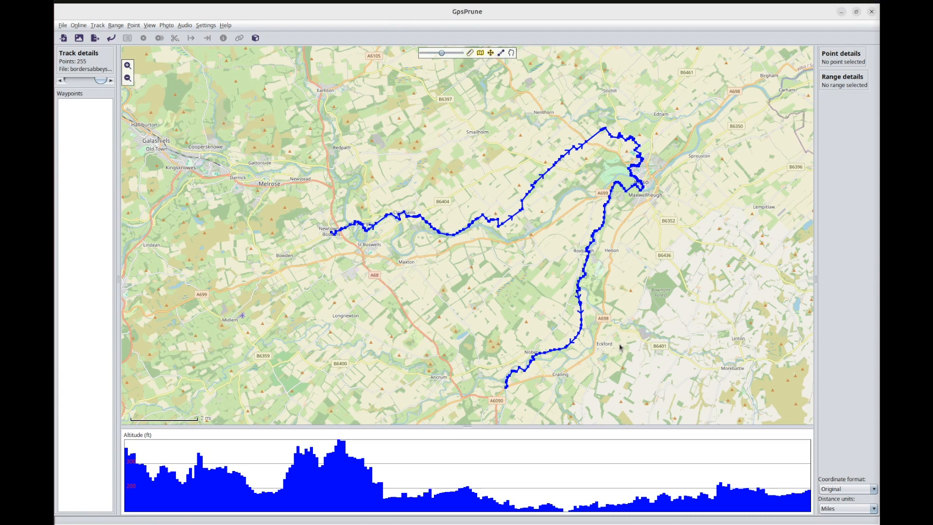
Switch to the Text Editor draft and undo both text deletions.
left_click(39, 143)
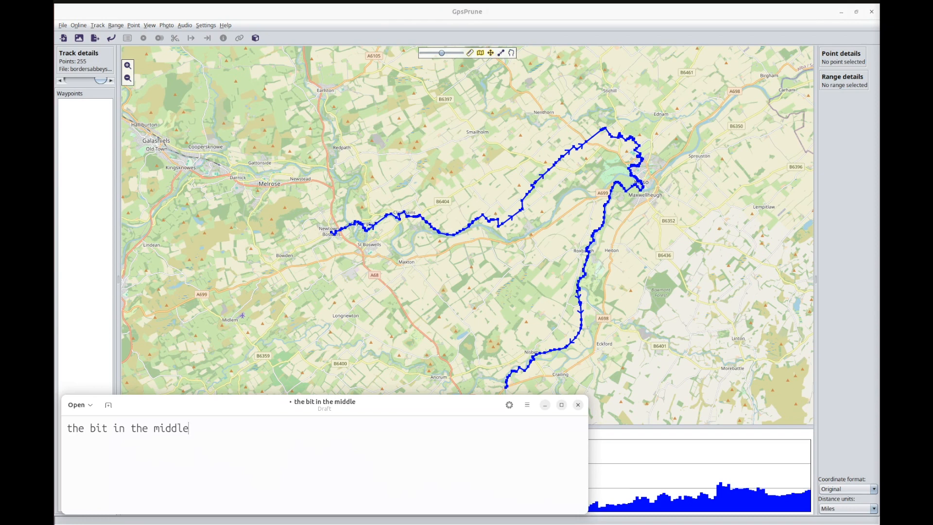
key("ctrl+z")
key("ctrl+z")
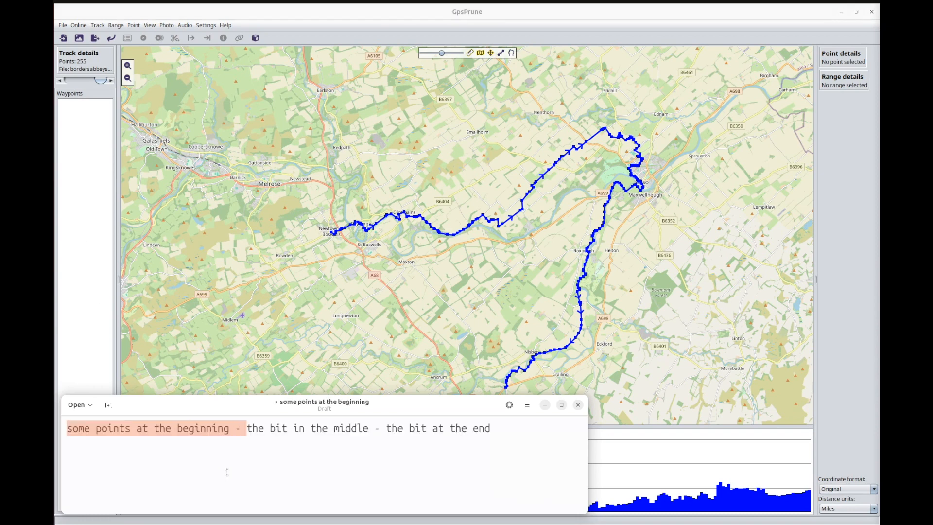
key("End")
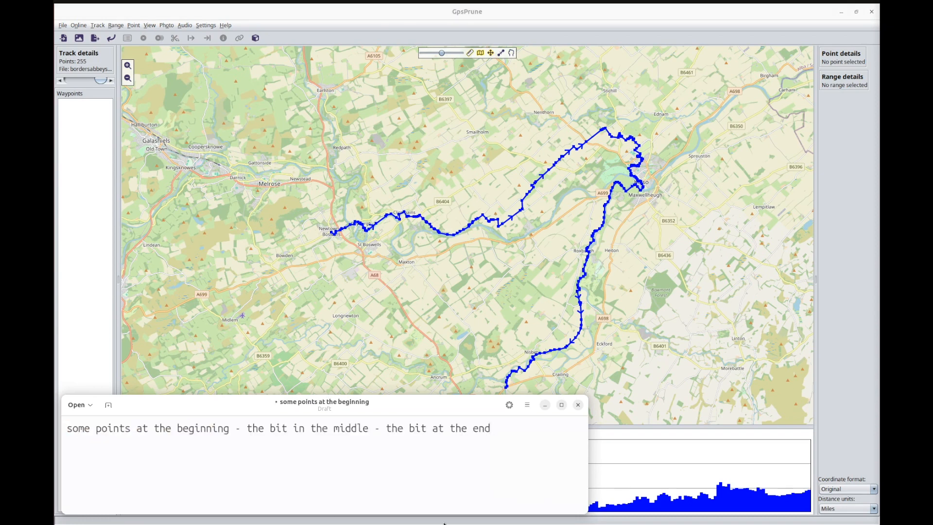
Highlight the phrase "the bit in the middle" within the draft's single line.
left_click(247, 427)
left_click(371, 428, "shift")
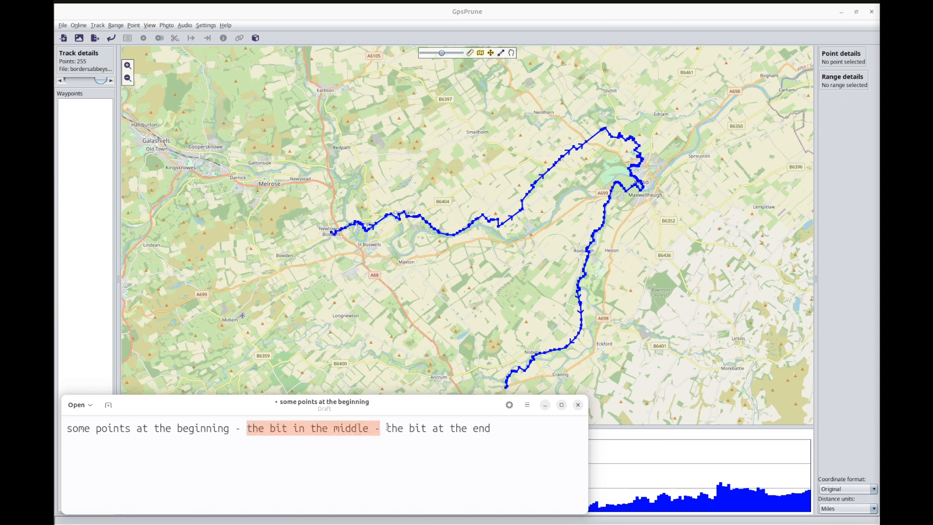
left_click(347, 428, "shift")
left_click(389, 427, "shift")
left_click(369, 427, "shift")
In GpsPrune, undo the last two operations, Delete 33 points and Delete 420 points.
left_click(111, 38)
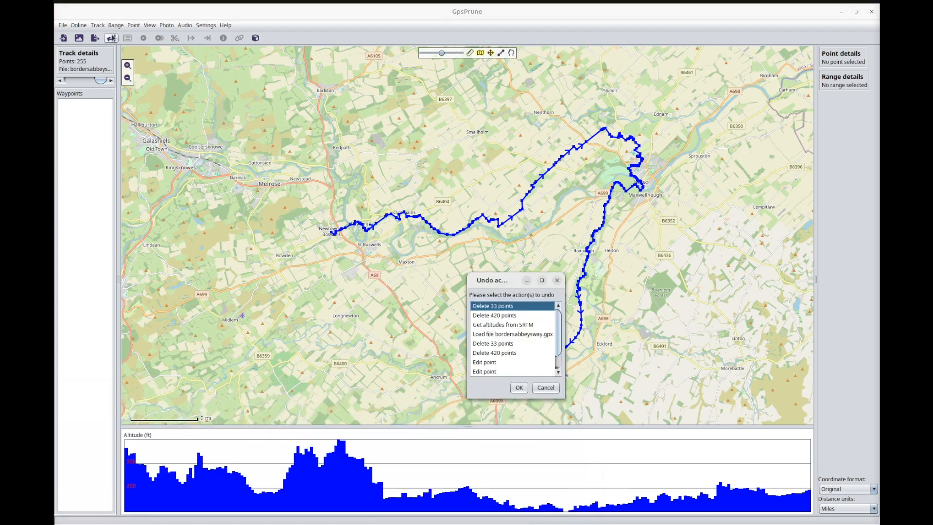
left_click(506, 315)
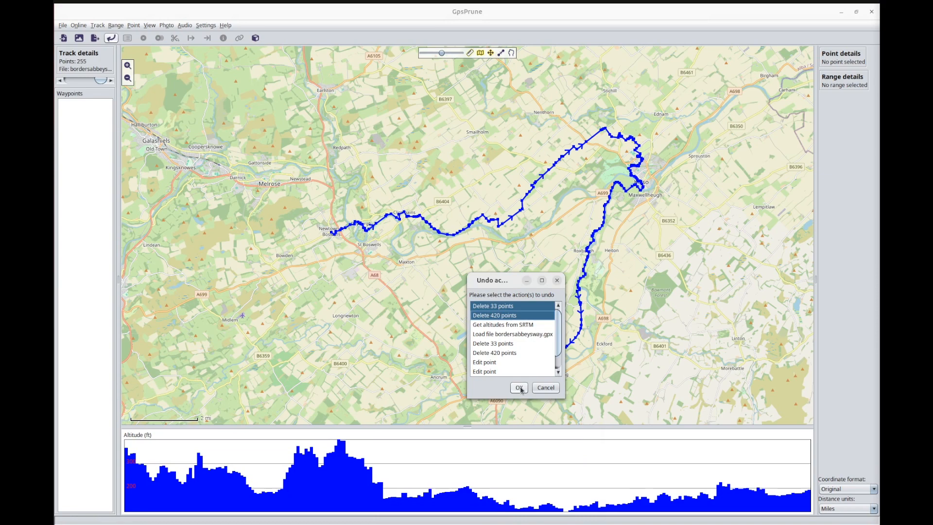
left_click(518, 387)
left_click(467, 324)
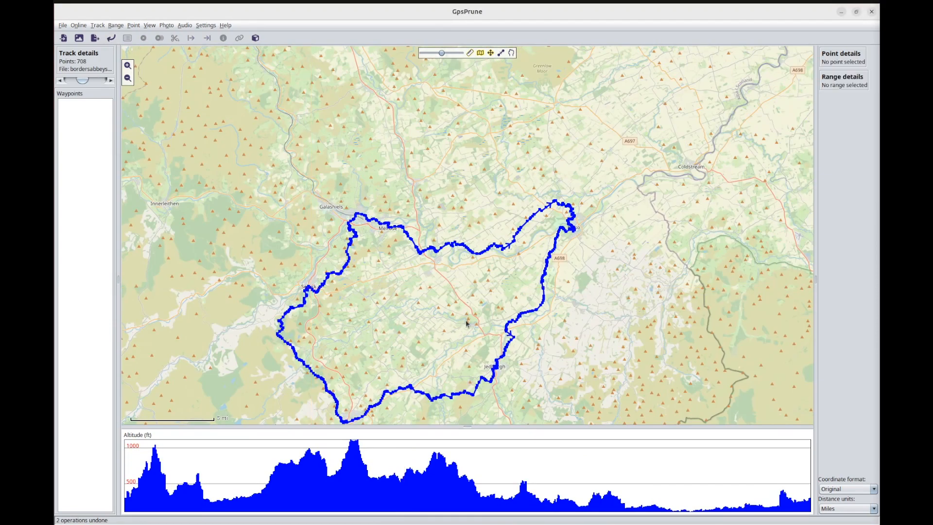
Select track point 421 at the Bowden Road junction in Newtown St Boswells.
scroll(420, 253, "up", 4)
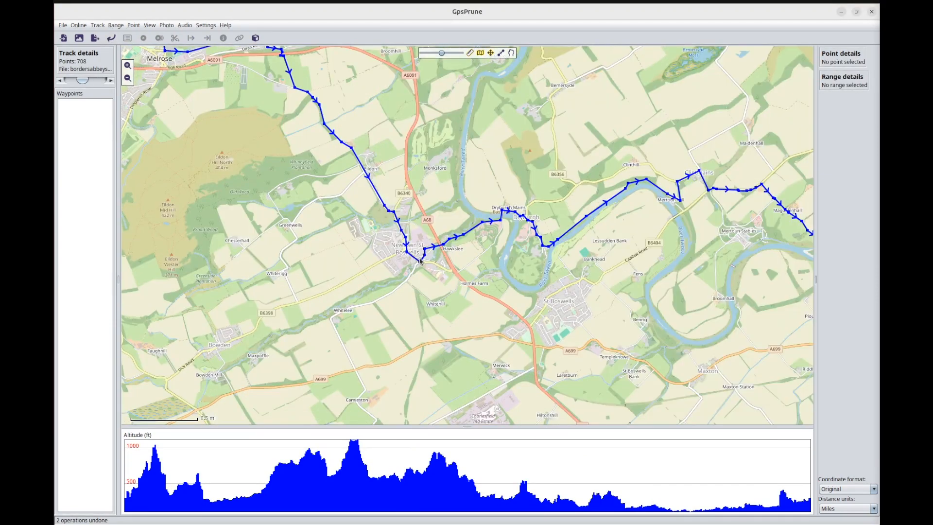
scroll(421, 257, "up", 1)
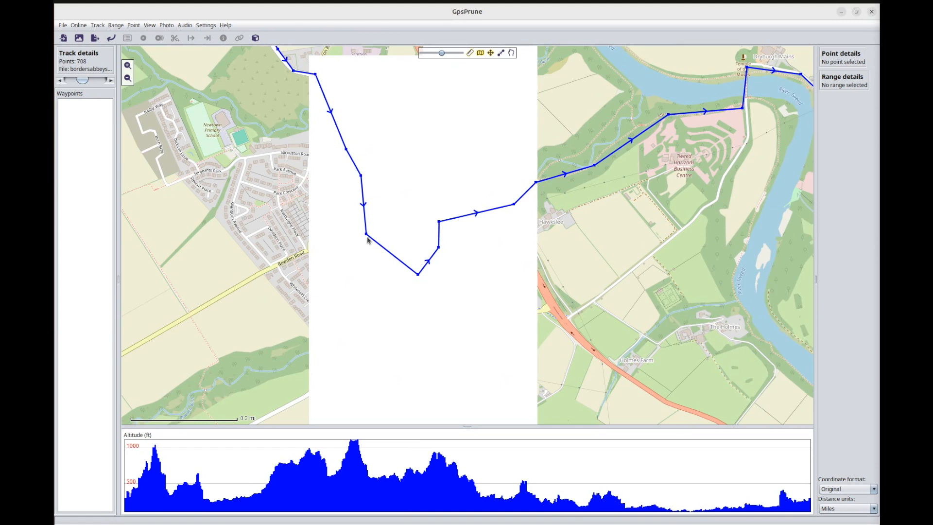
left_click(366, 235)
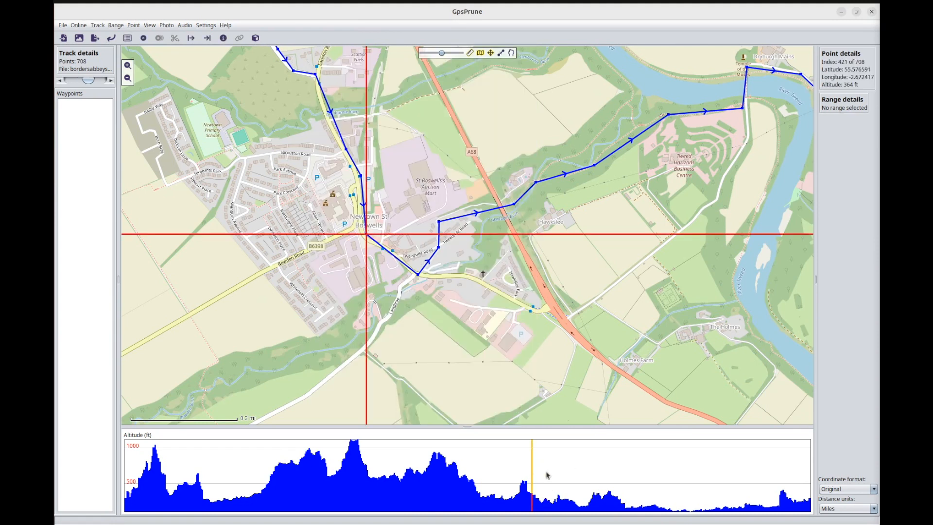
Extend the selection from point 421 to point 675 beside Jedfoot Bridge on the A698 to define the middle range.
left_click_drag(651, 364, 399, 168)
scroll(412, 191, "down", 1)
scroll(440, 214, "down", 2)
scroll(541, 267, "down", 1)
left_click_drag(608, 291, 415, 178)
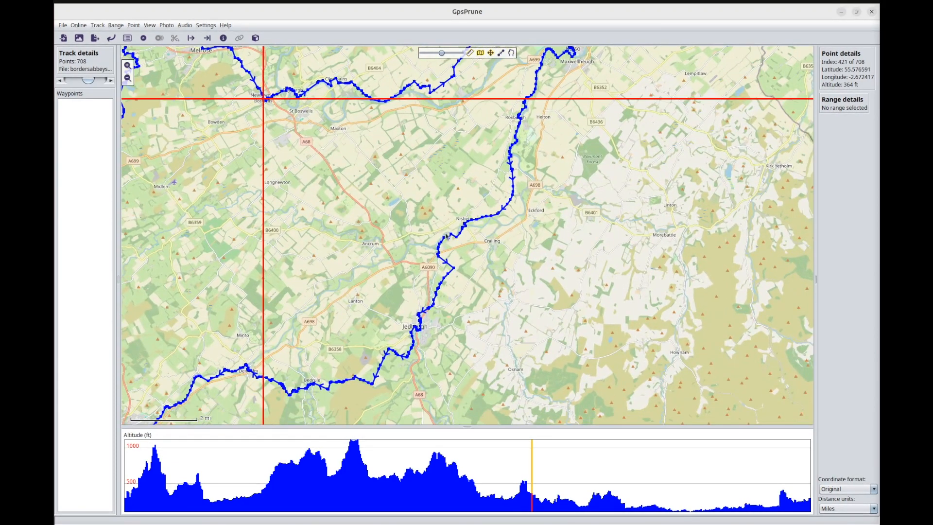
scroll(449, 263, "up", 1)
left_click_drag(542, 364, 461, 196)
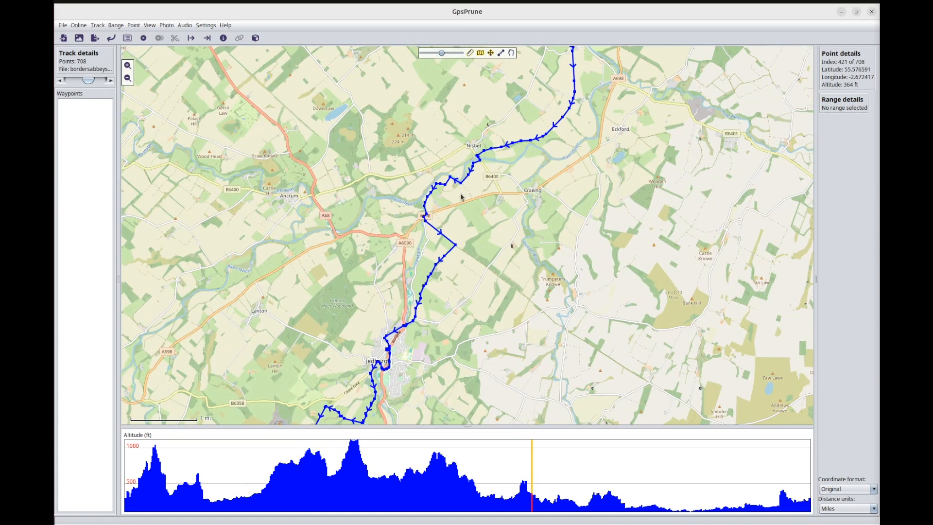
scroll(428, 219, "up", 4)
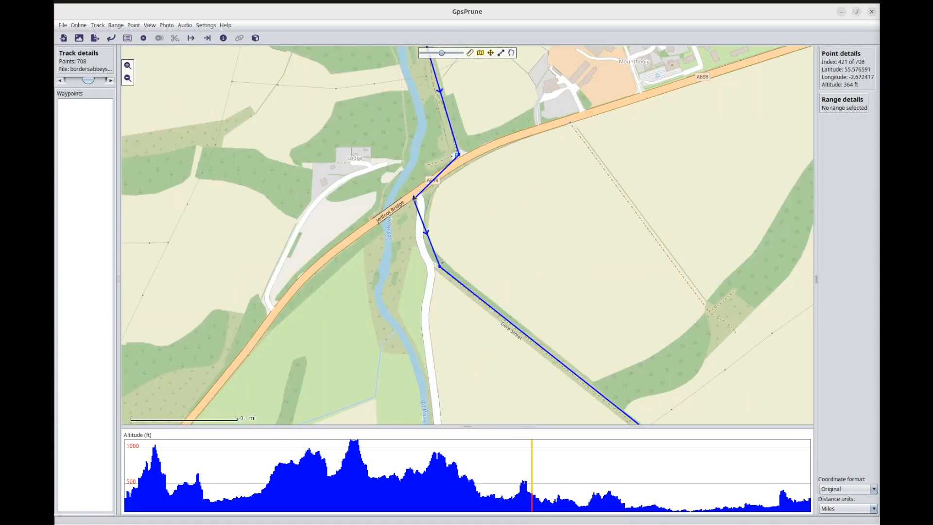
scroll(413, 198, "up", 1)
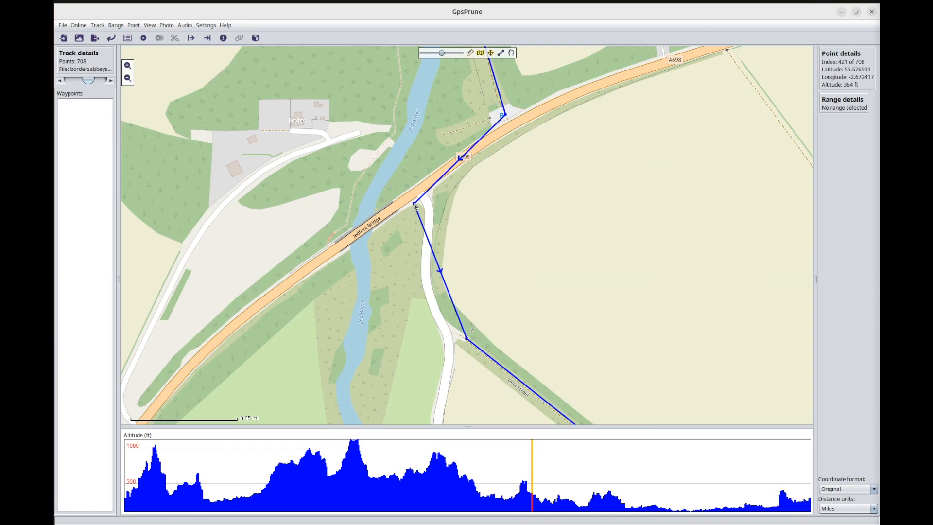
left_click(414, 206, "shift")
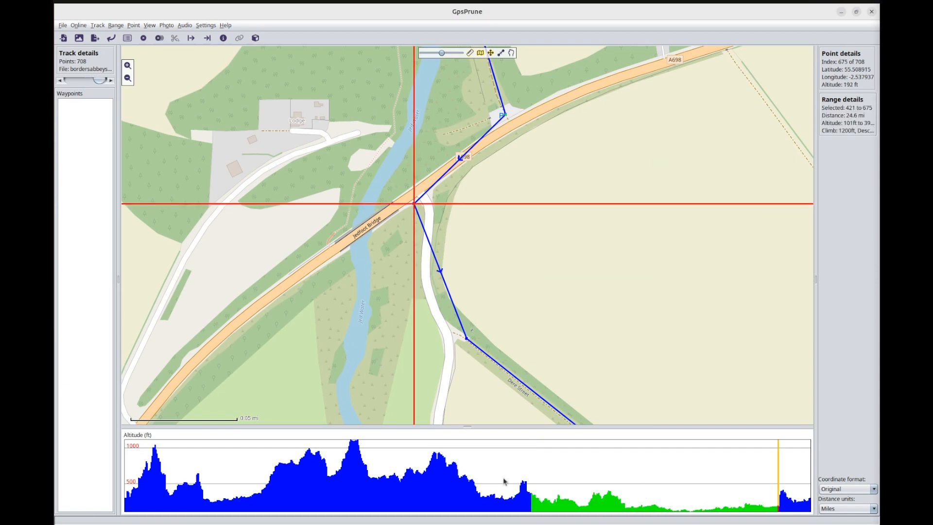
Crop the Borders Abbeys Way track to the selected range, points 421 to 675.
scroll(470, 242, "down", 7)
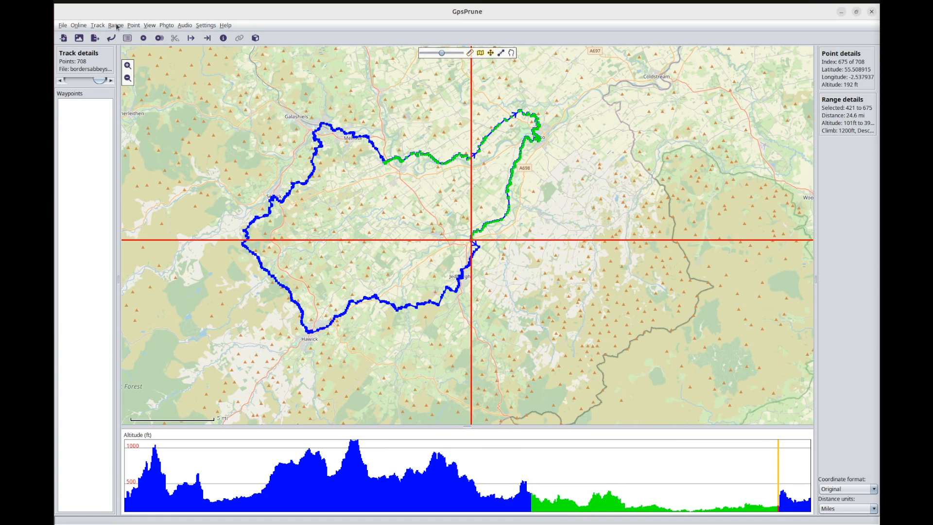
left_click(117, 25)
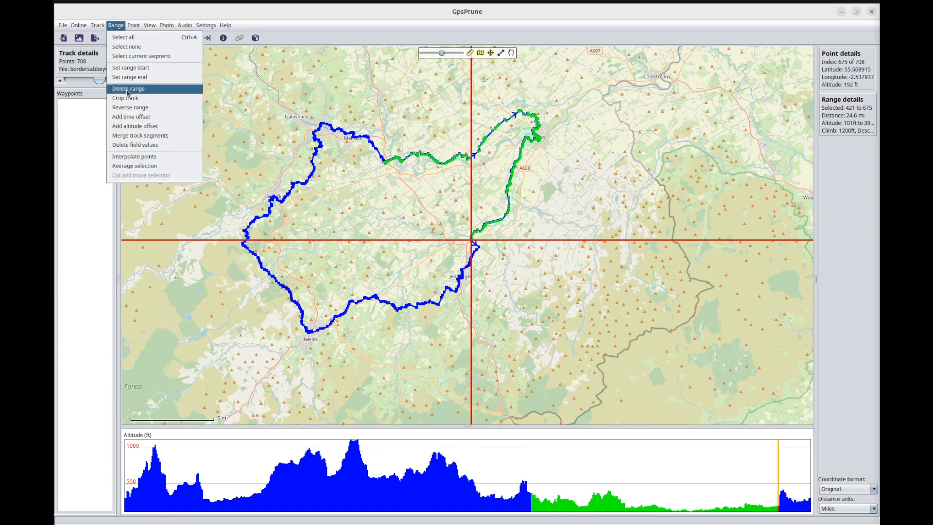
left_click(128, 98)
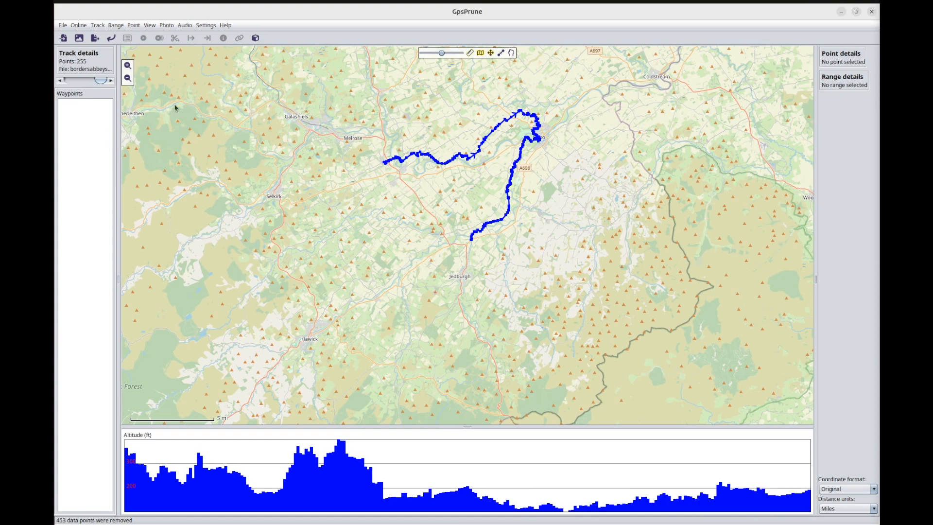
Set the map background to the waymarkedtrails source for the cropped track.
left_click_drag(457, 178, 467, 227)
scroll(475, 245, "up", 1)
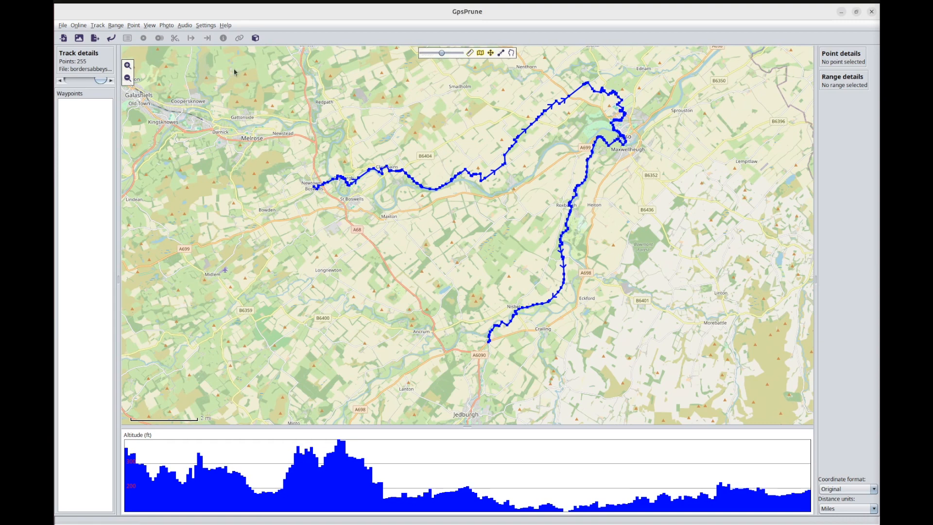
left_click(210, 25)
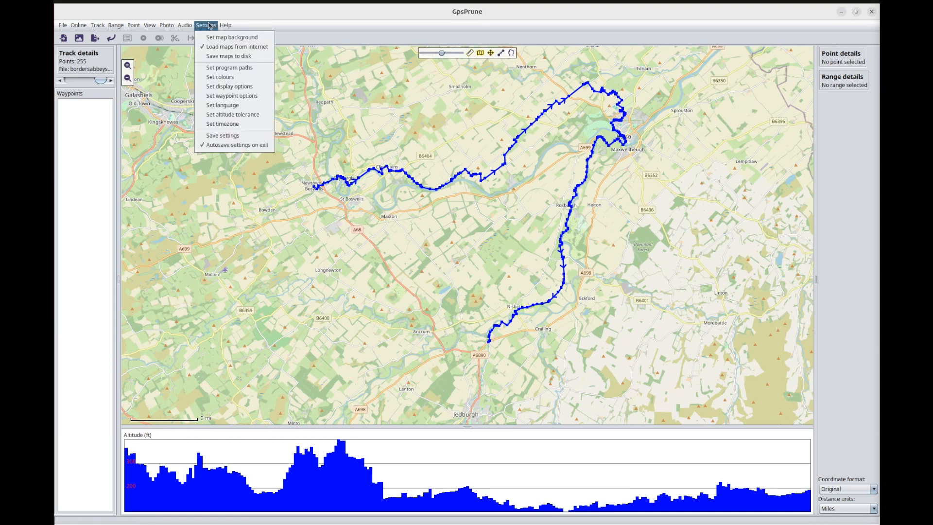
left_click(216, 39)
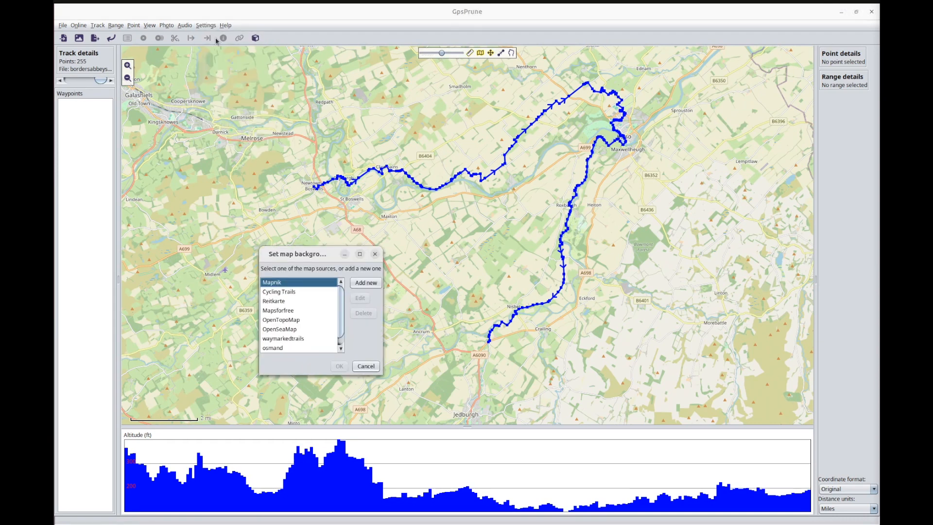
left_click(289, 339)
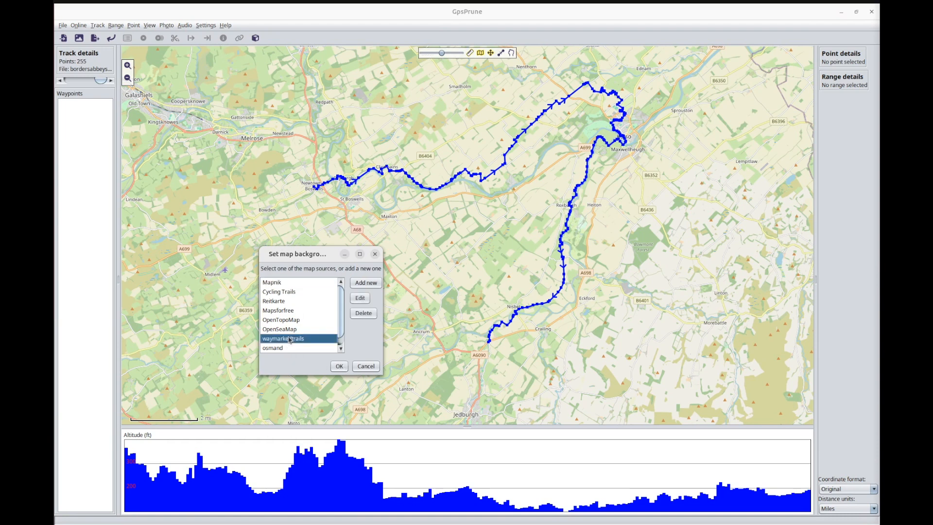
left_click(338, 366)
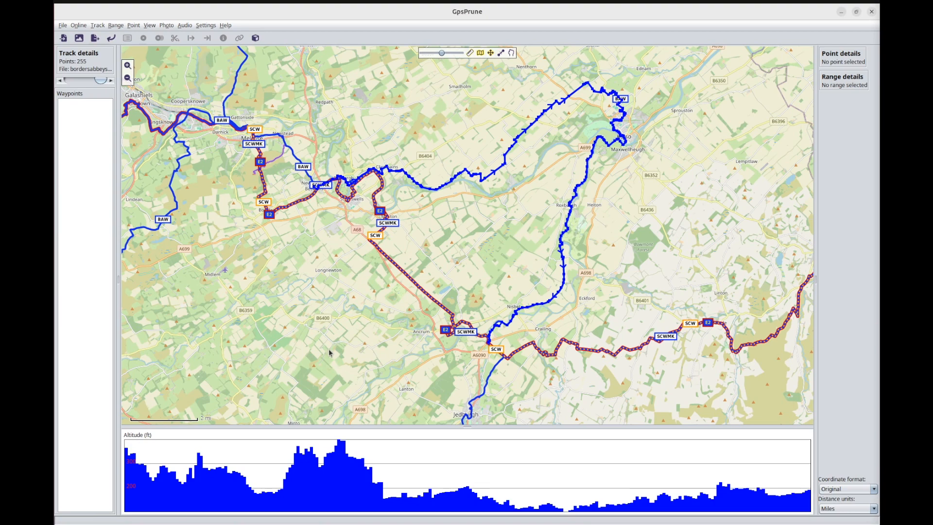
Fade the map background slightly and examine the waymarked routes linking the two ends of the cropped track.
left_click_drag(447, 55, 456, 55)
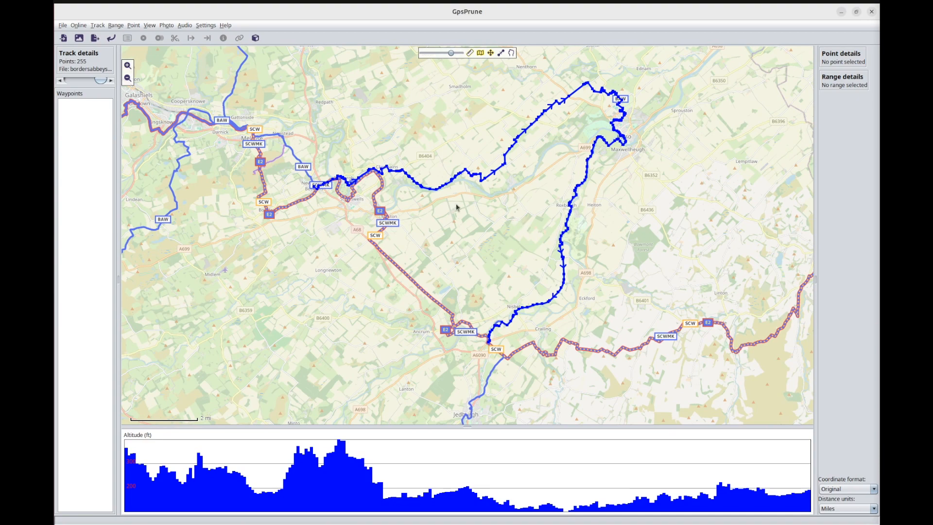
scroll(362, 186, "up", 1)
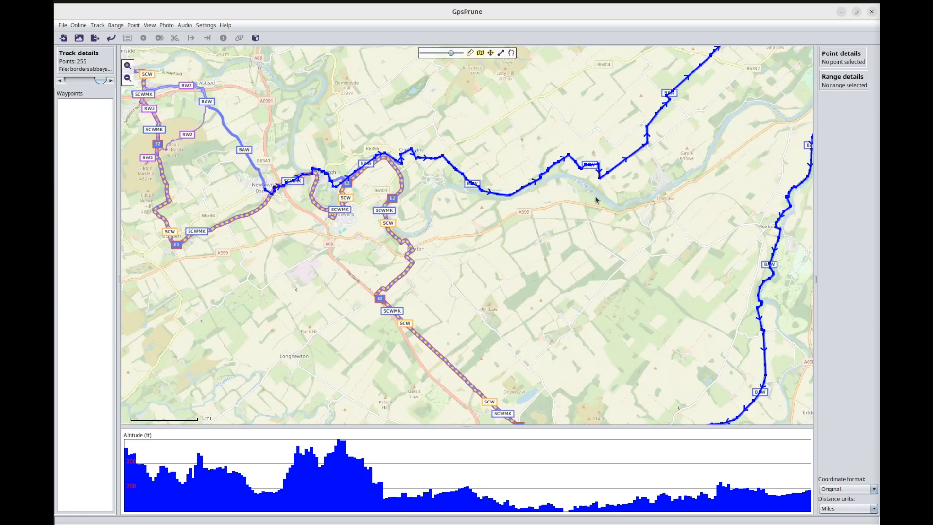
left_click_drag(604, 194, 411, 72)
left_click_drag(426, 302, 574, 336)
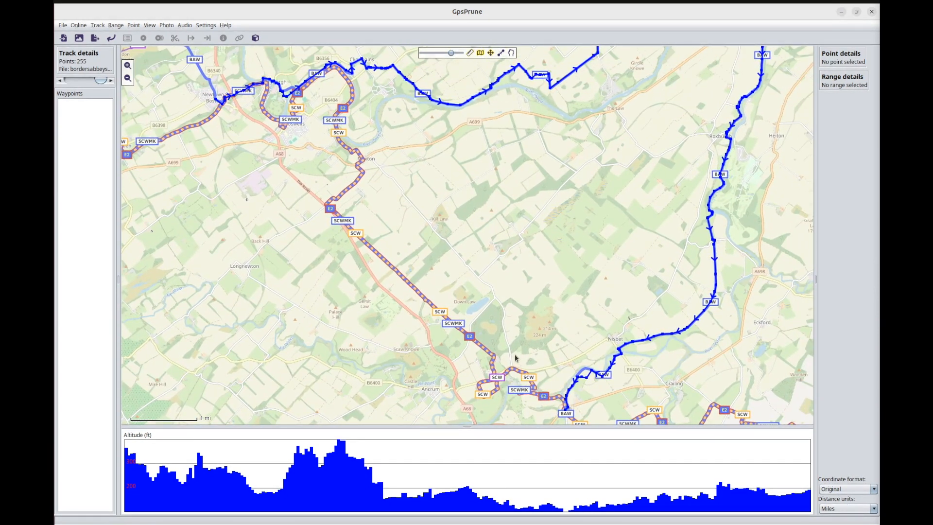
scroll(515, 354, "down", 1)
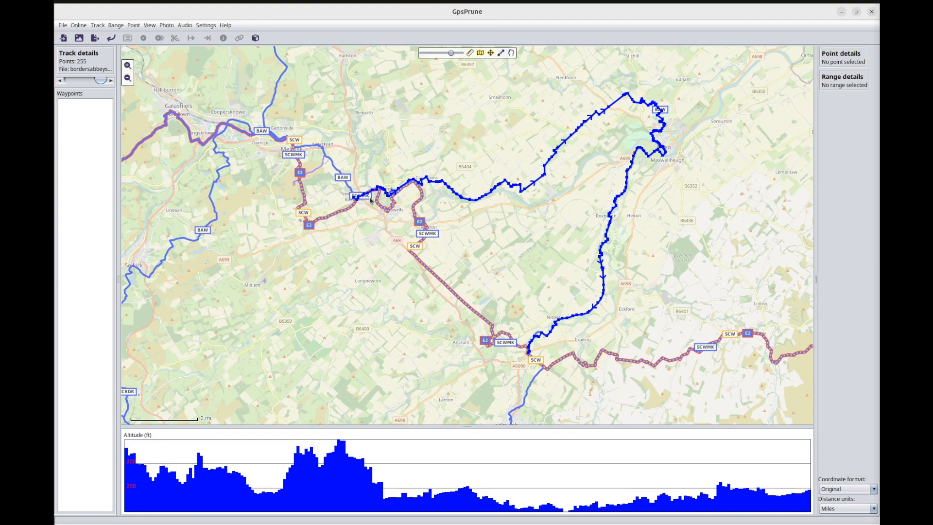
Switch to the text editor draft outlining the comparison of GpsPrune with Garmin Basecamp.
key("ctrl+alt+Right")
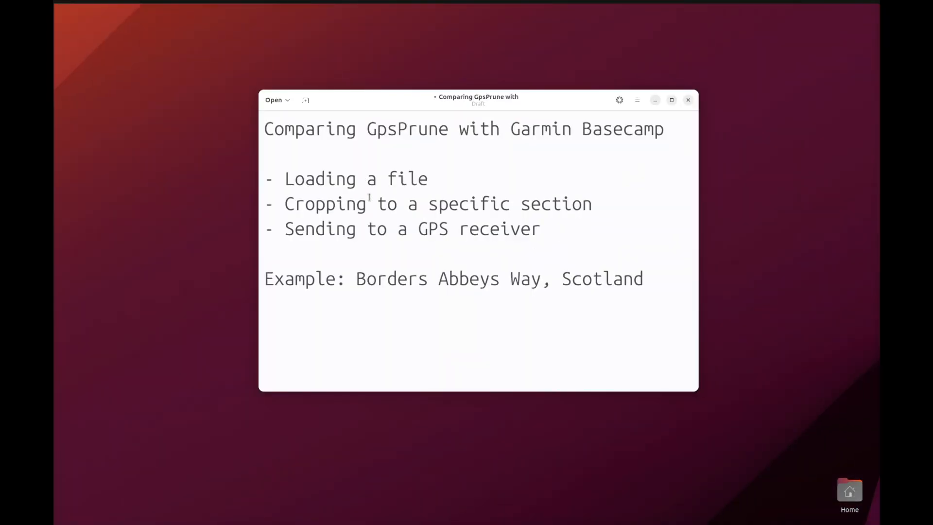